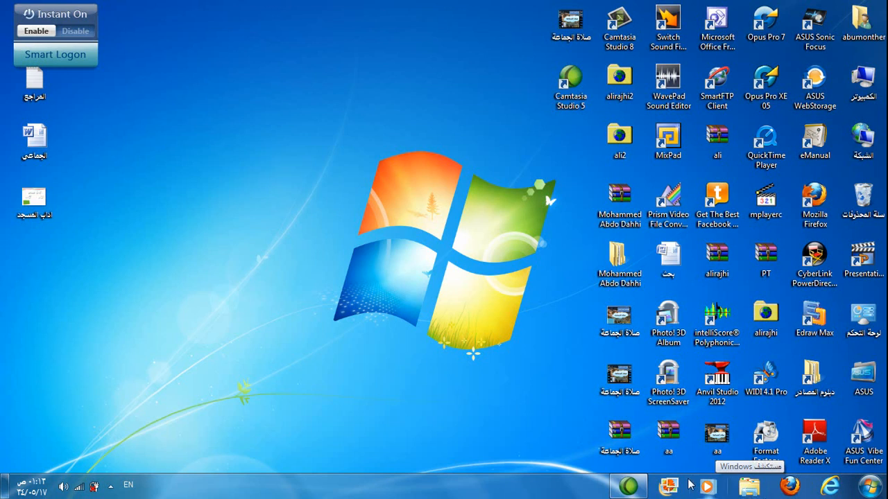
{"action": "left_click", "coordinate": [790, 487]}
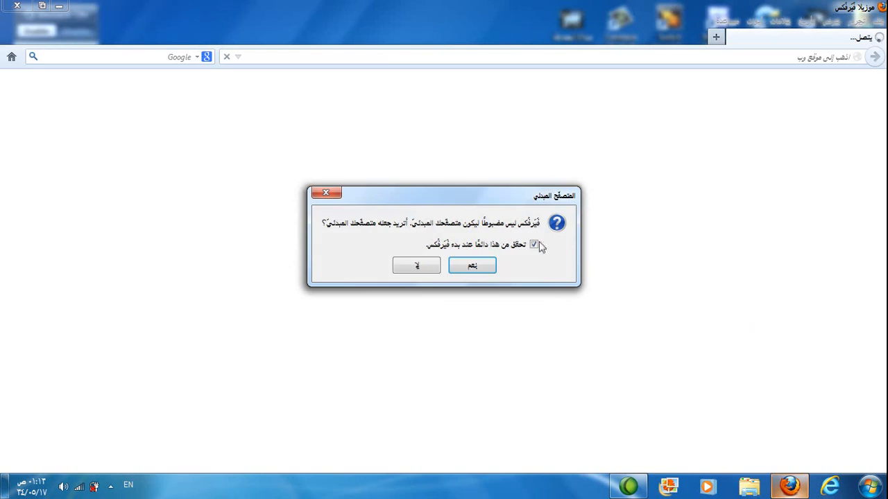
{"action": "left_click", "coordinate": [425, 264]}
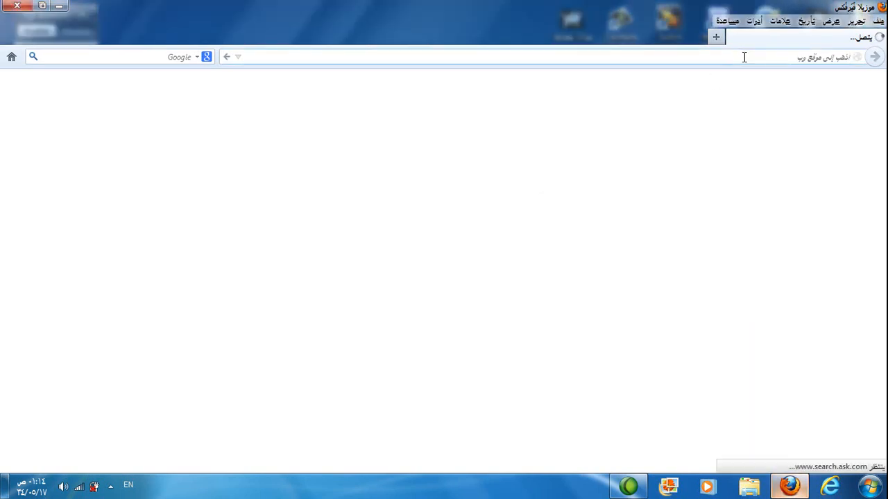
{"action": "type", "text": "www"}
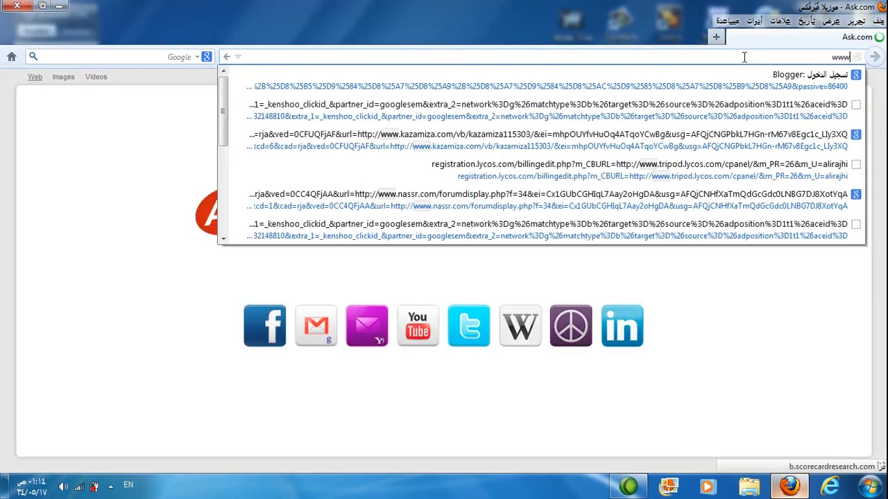
{"action": "type", "text": "."}
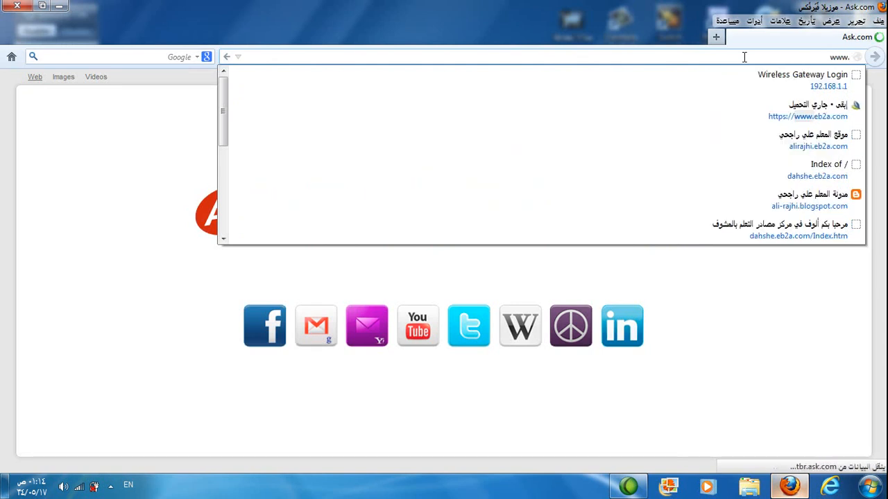
{"action": "type", "text": "eb2a"}
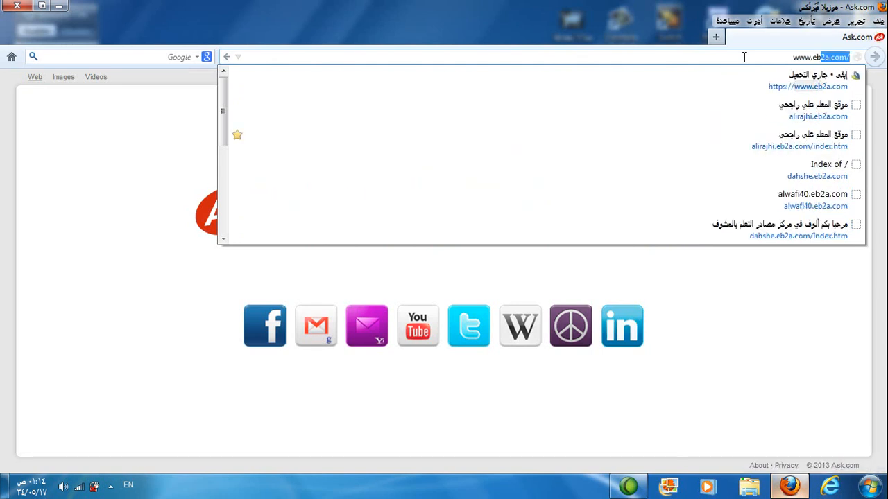
{"action": "type", "text": ".com/"}
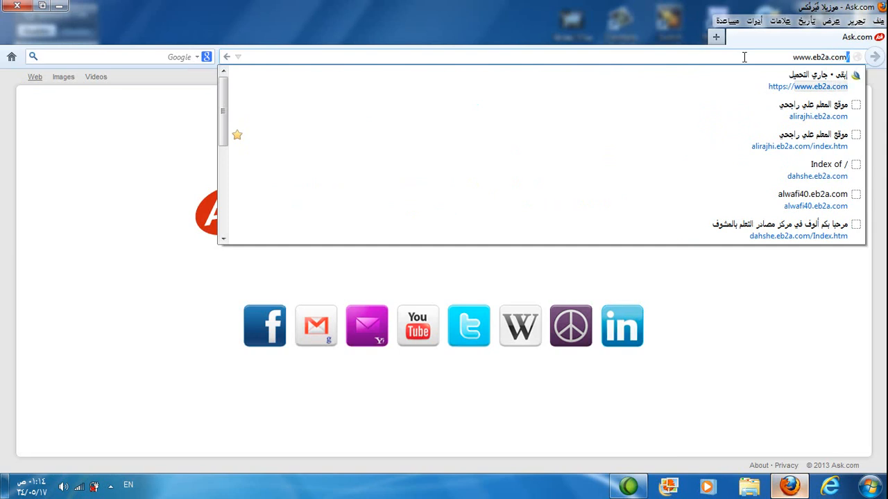
{"action": "key", "text": "Return"}
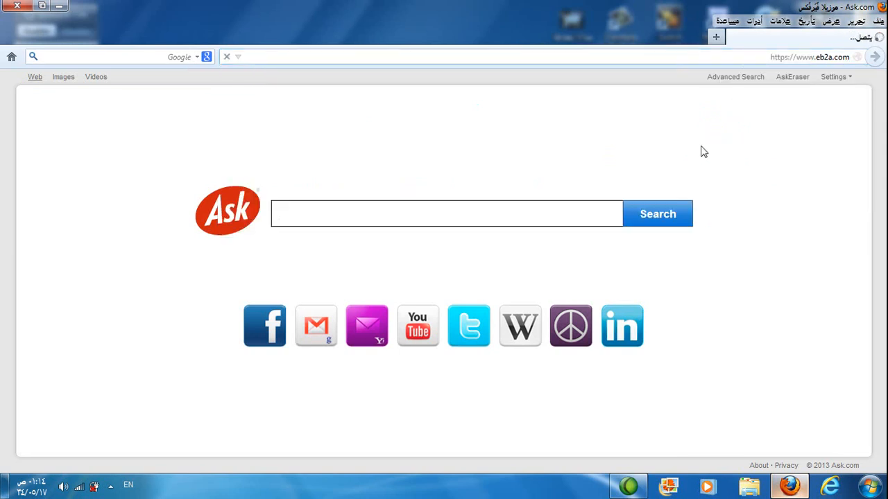
Step: Open the free hosting registration form on the eb2a site and enter qods1 as the site name
{"action": "left_click", "coordinate": [593, 215]}
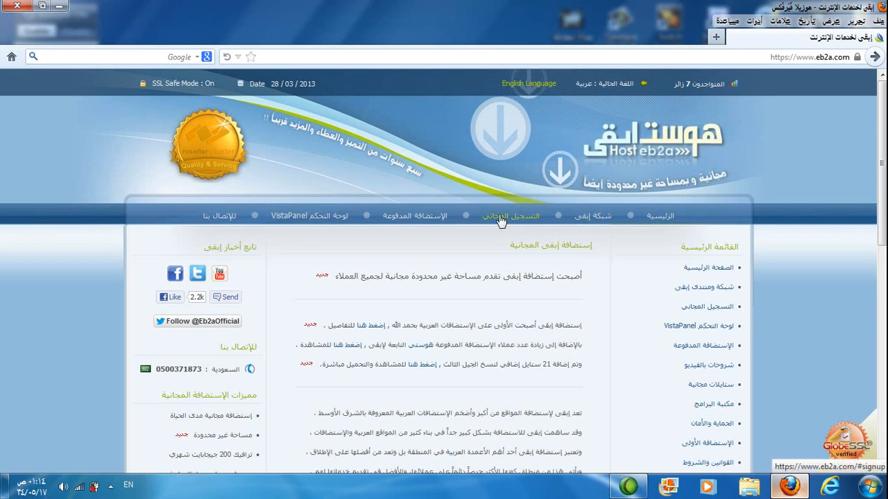
{"action": "left_click", "coordinate": [500, 219]}
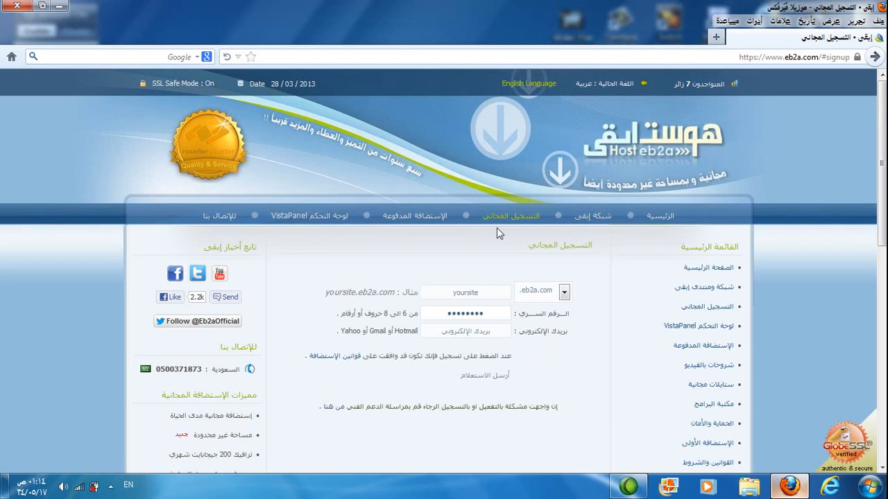
{"action": "left_click", "coordinate": [456, 294]}
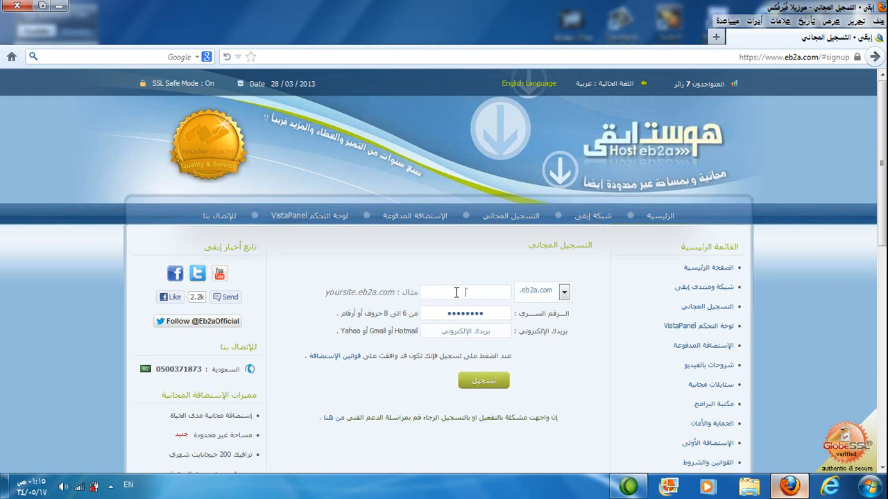
{"action": "type", "text": "q"}
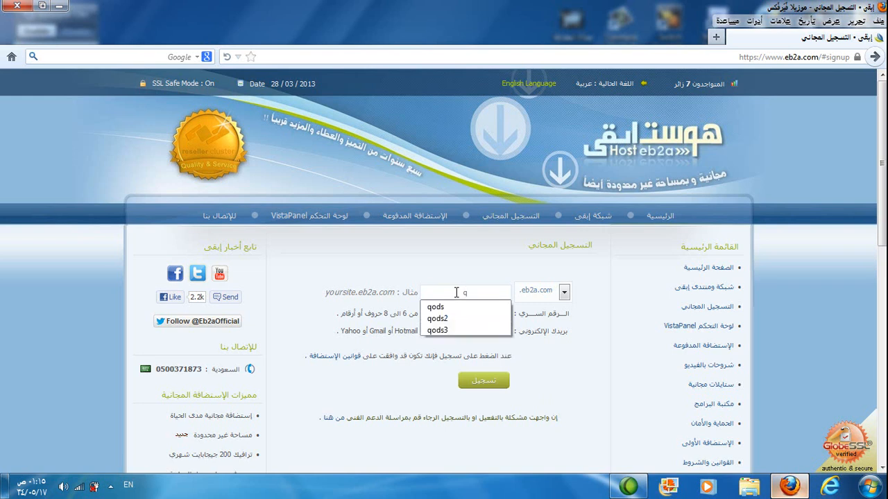
{"action": "type", "text": "ods1"}
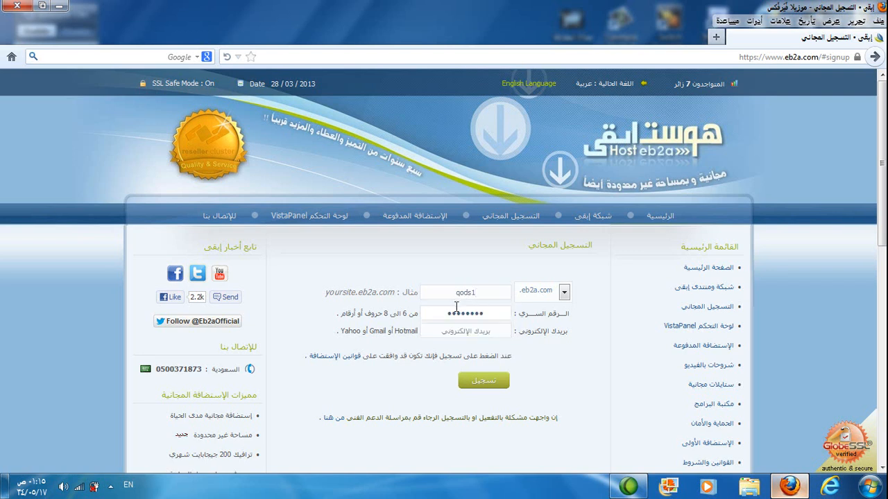
Step: Enter the account password and the contact e-mail, and submit the registration, continuing past the security warning
{"action": "left_click", "coordinate": [456, 313]}
{"action": "type", "text": "••••••"}
{"action": "left_click", "coordinate": [458, 331]}
{"action": "type", "text": "a"}
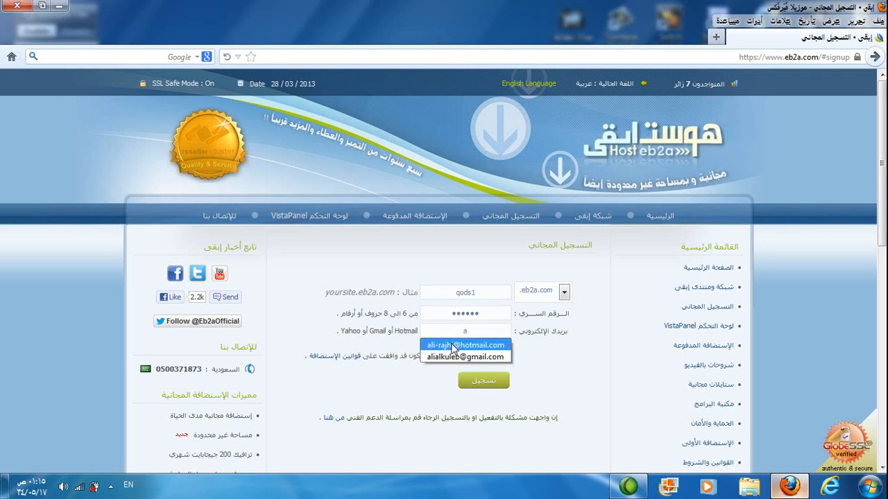
{"action": "left_click", "coordinate": [452, 345]}
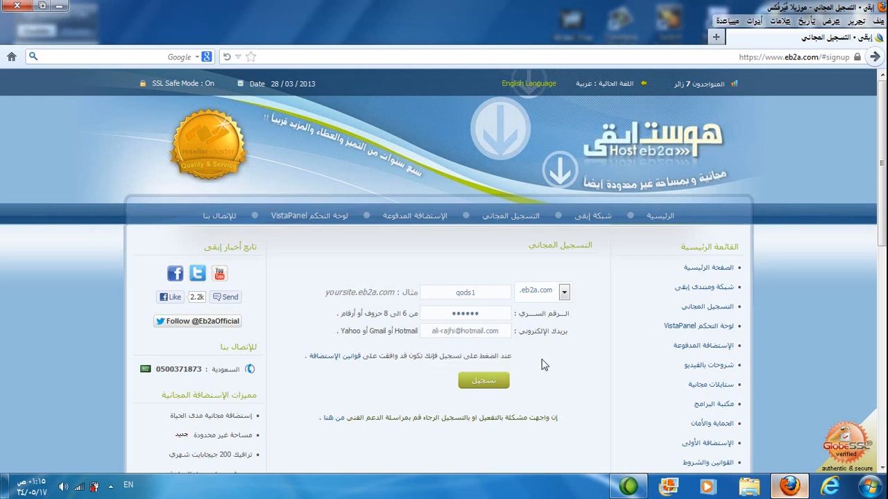
{"action": "left_click", "coordinate": [487, 381]}
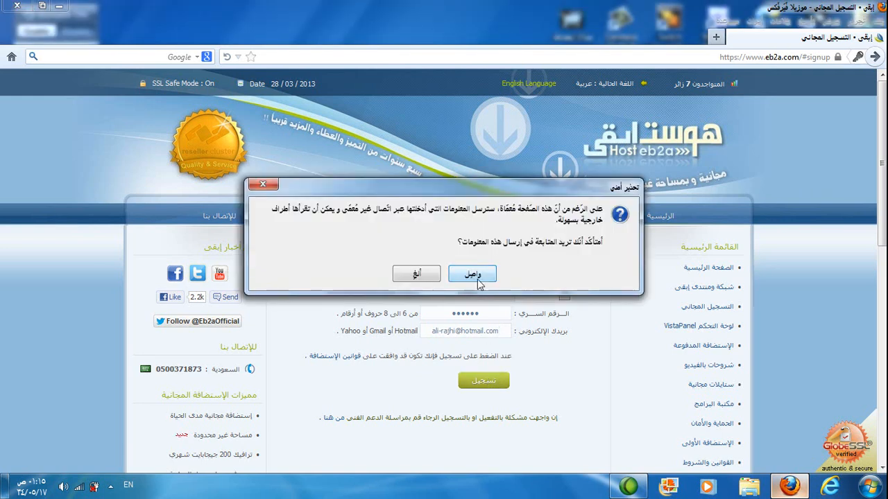
{"action": "left_click", "coordinate": [477, 278]}
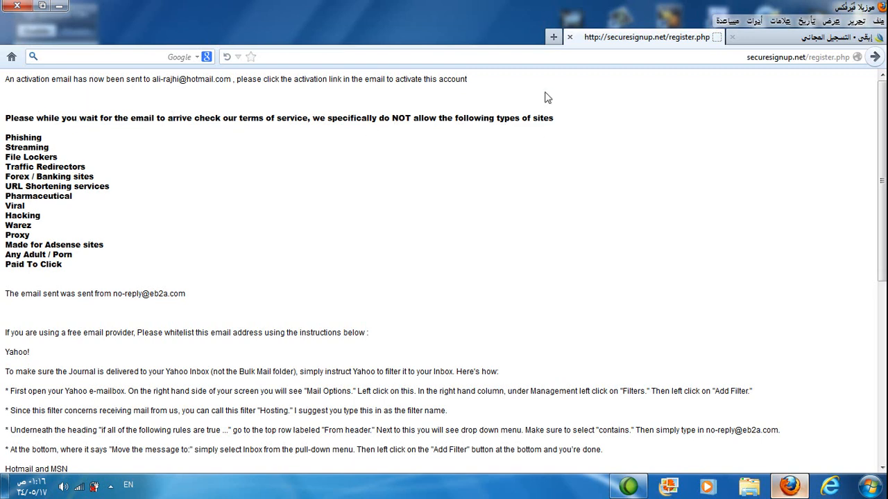
Step: Open the bookmarked Hotmail mailbox in a new browser tab
{"action": "left_click", "coordinate": [552, 36]}
{"action": "left_click", "coordinate": [780, 21]}
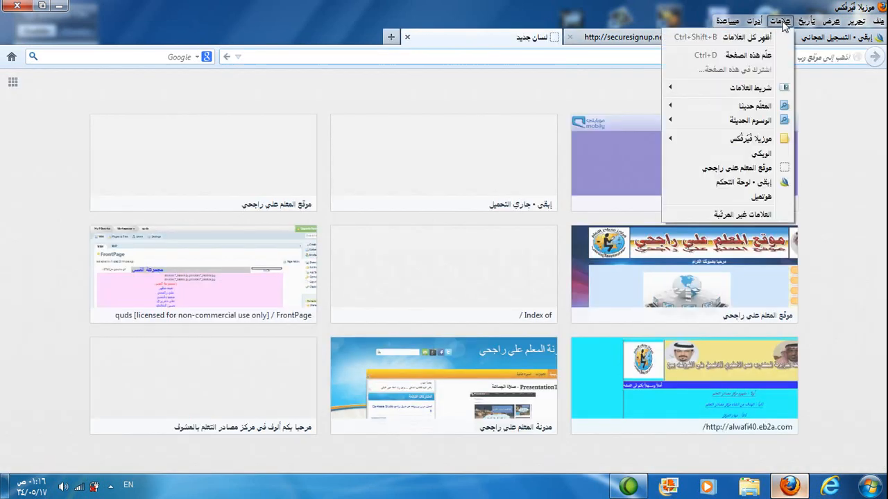
{"action": "left_click", "coordinate": [741, 197]}
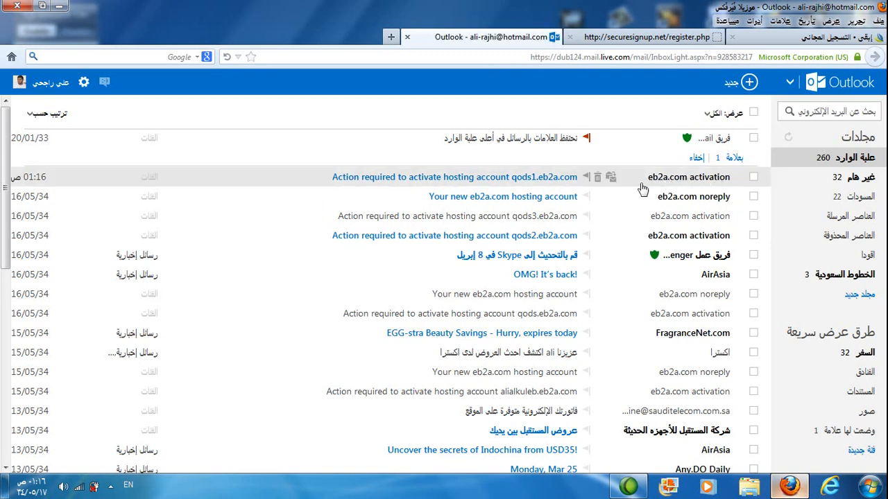
Step: Activate the qods1.eb2a.com hosting account through the link in its activation e-mail, continuing without installing a script
{"action": "left_click", "coordinate": [660, 183]}
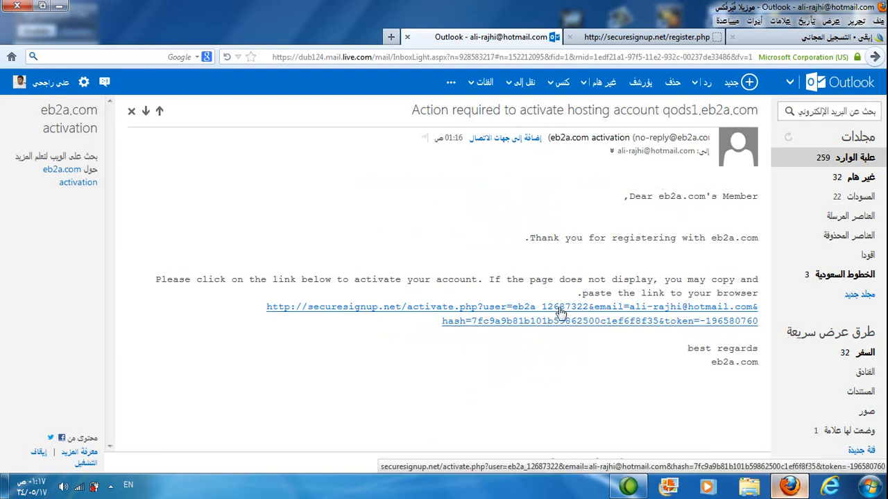
{"action": "left_click", "coordinate": [517, 317]}
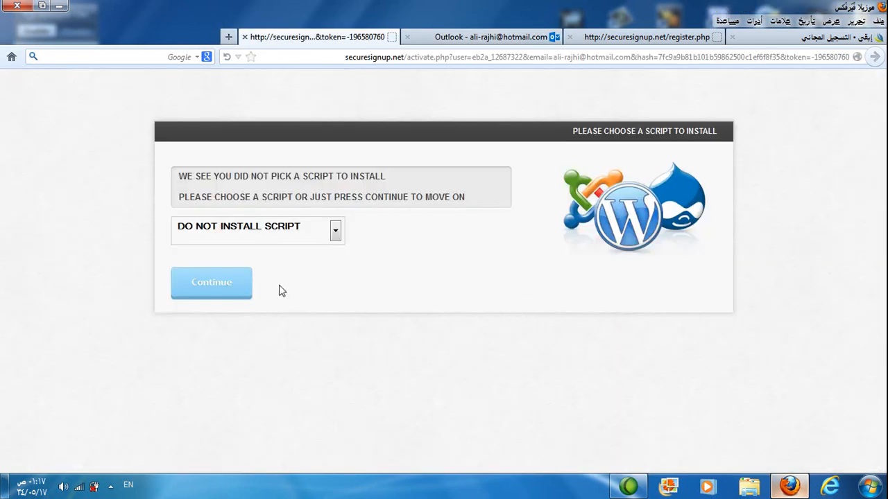
{"action": "left_click", "coordinate": [211, 290]}
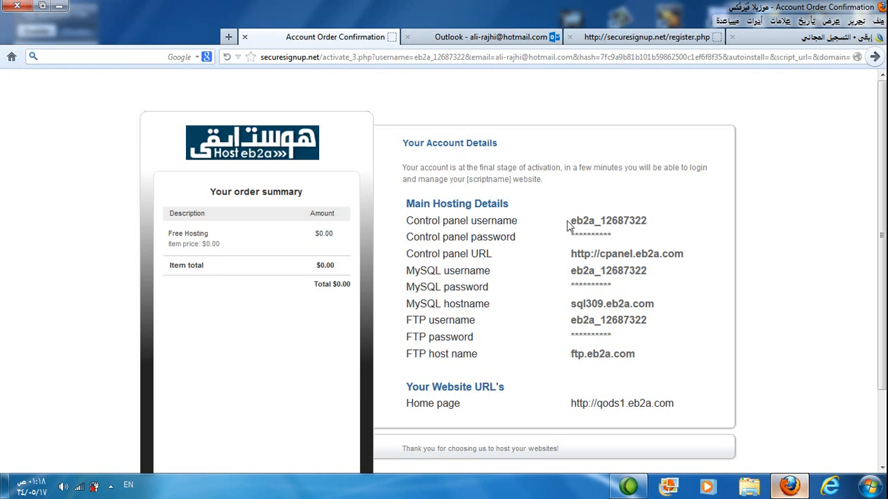
Step: Highlight the control panel username and the home page URL in the account details to examine them
{"action": "left_click_drag", "start_coordinate": [570, 221], "coordinate": [652, 224]}
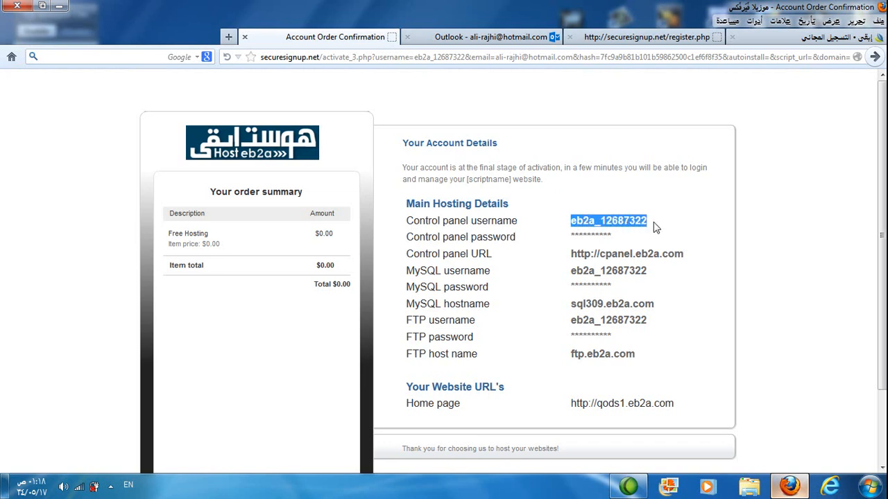
{"action": "left_click_drag", "start_coordinate": [567, 405], "coordinate": [683, 411]}
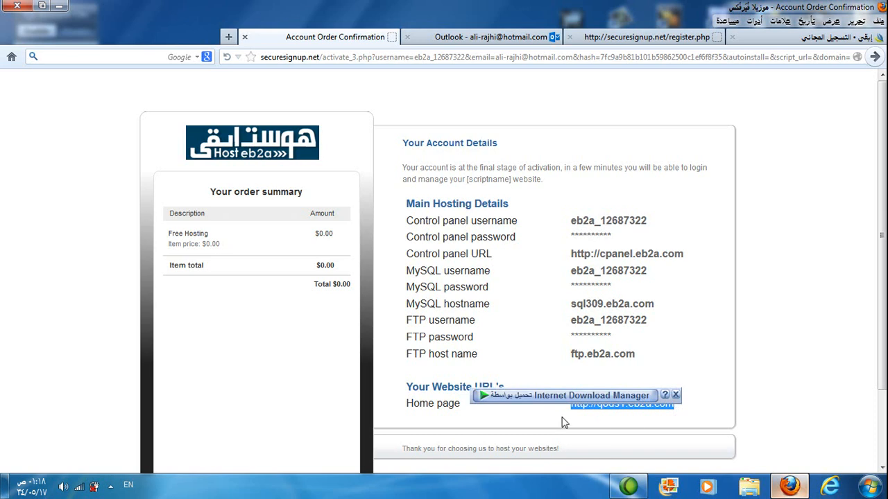
{"action": "left_click", "coordinate": [676, 397]}
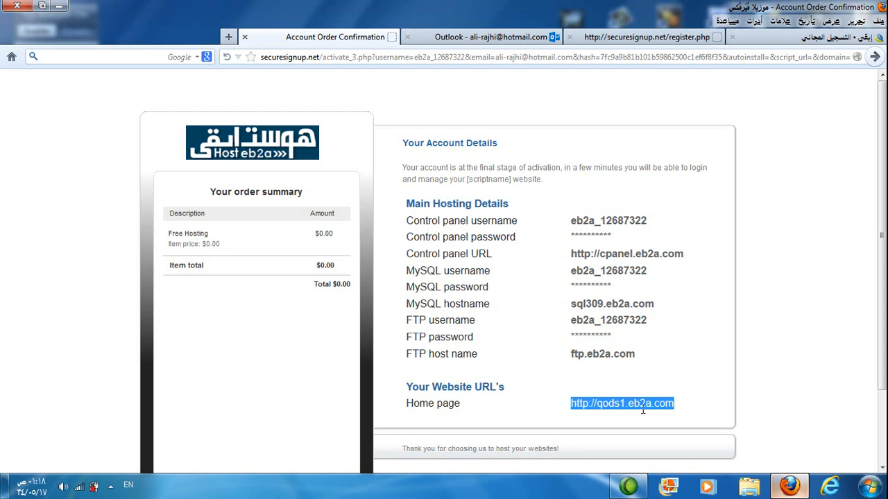
{"action": "left_click", "coordinate": [633, 385]}
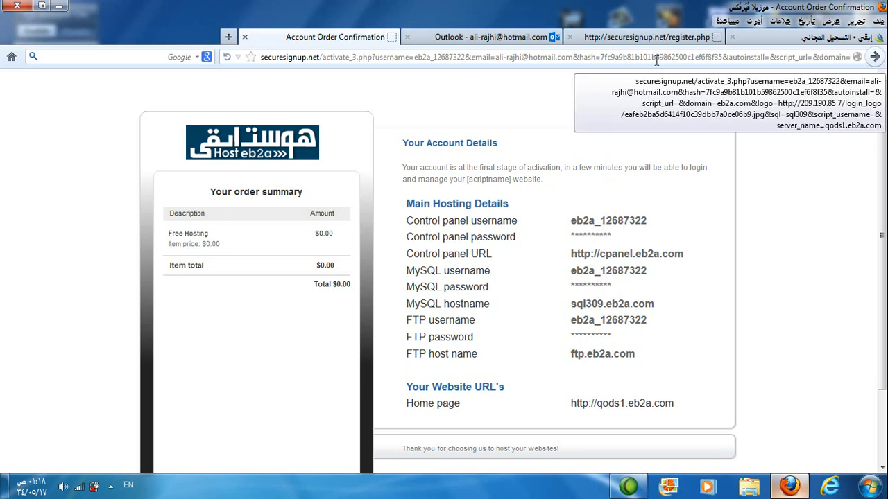
Step: Return to the eb2a site and bring up the VistaPanel control panel login page, continuing past the security warning
{"action": "left_click", "coordinate": [814, 40]}
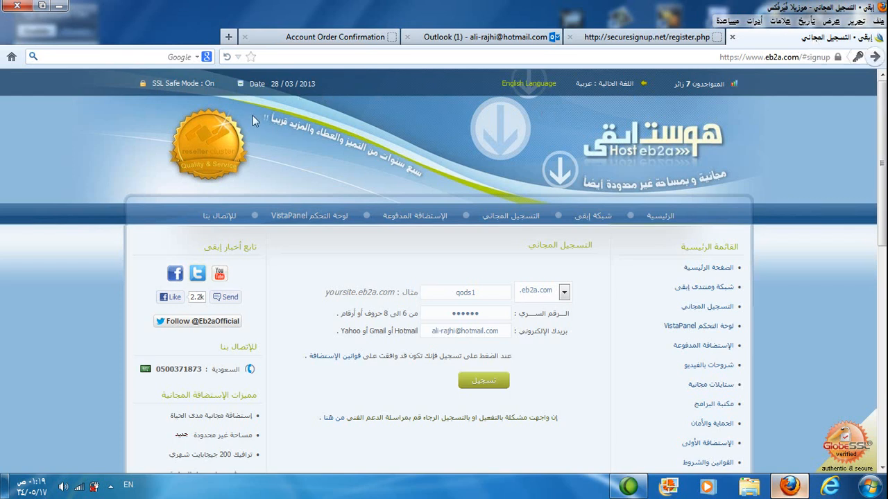
{"action": "left_click", "coordinate": [314, 219]}
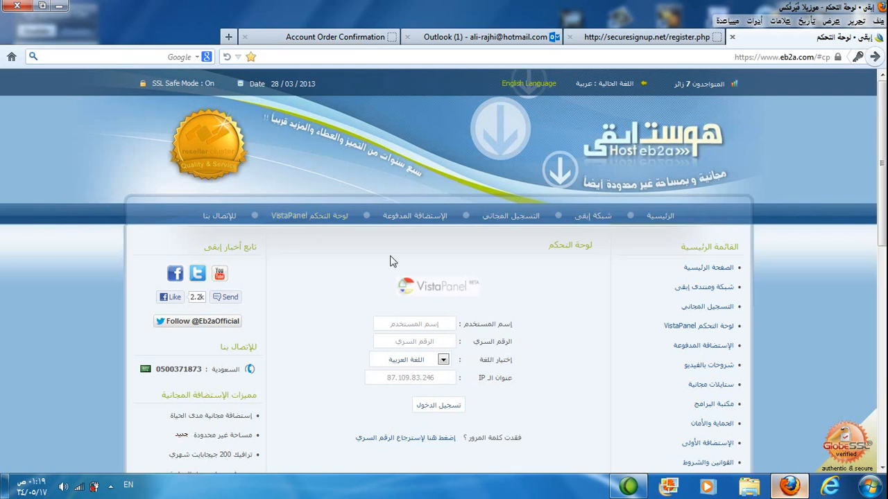
{"action": "left_click", "coordinate": [438, 411]}
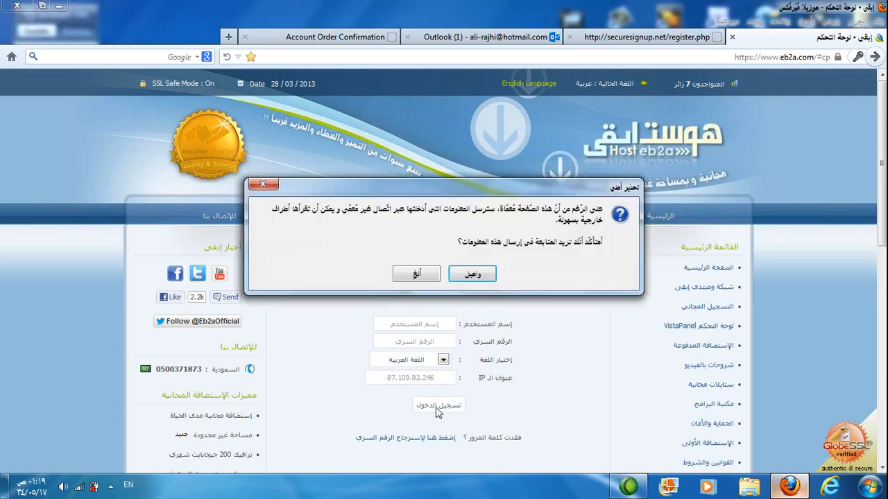
{"action": "left_click", "coordinate": [468, 280]}
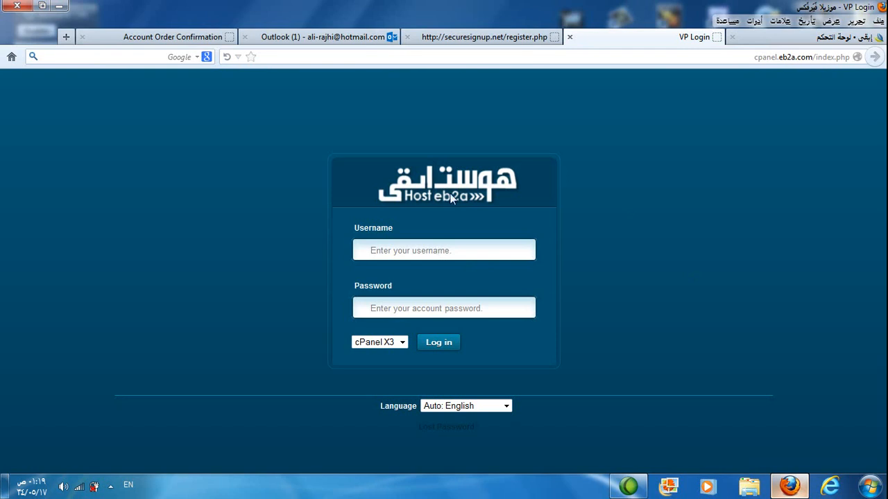
Step: Copy the control panel username from the account confirmation page into the login form's Username field
{"action": "left_click", "coordinate": [321, 36]}
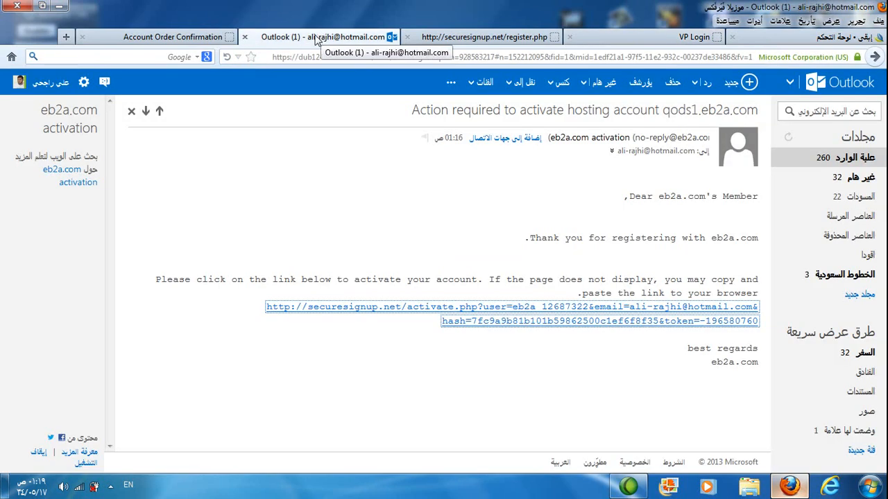
{"action": "left_click", "coordinate": [216, 41]}
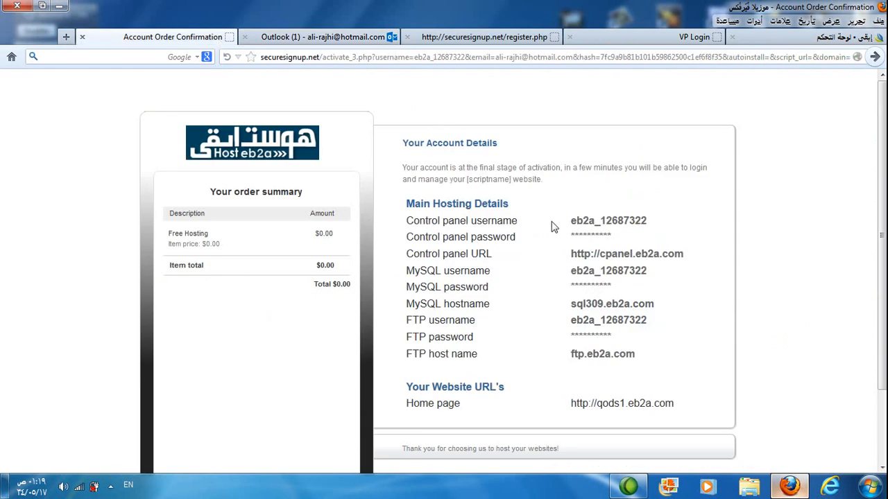
{"action": "left_click_drag", "start_coordinate": [569, 222], "coordinate": [652, 221]}
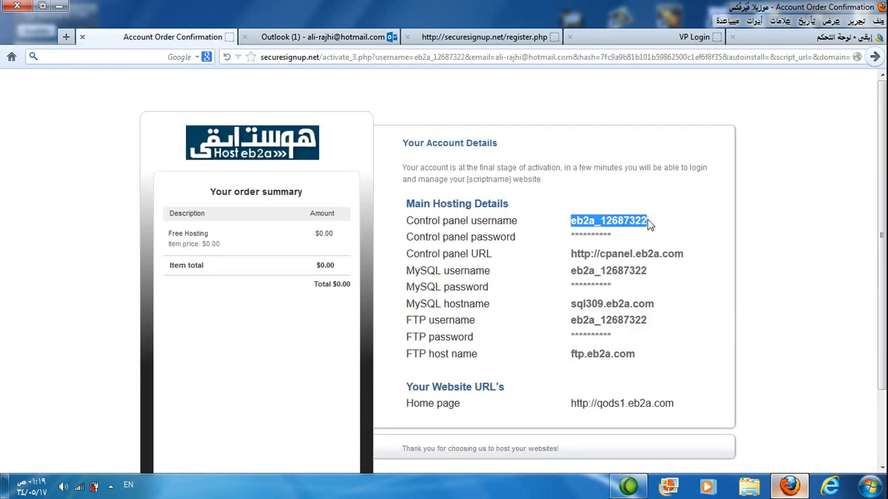
{"action": "right_click", "coordinate": [637, 221]}
{"action": "left_click", "coordinate": [676, 228]}
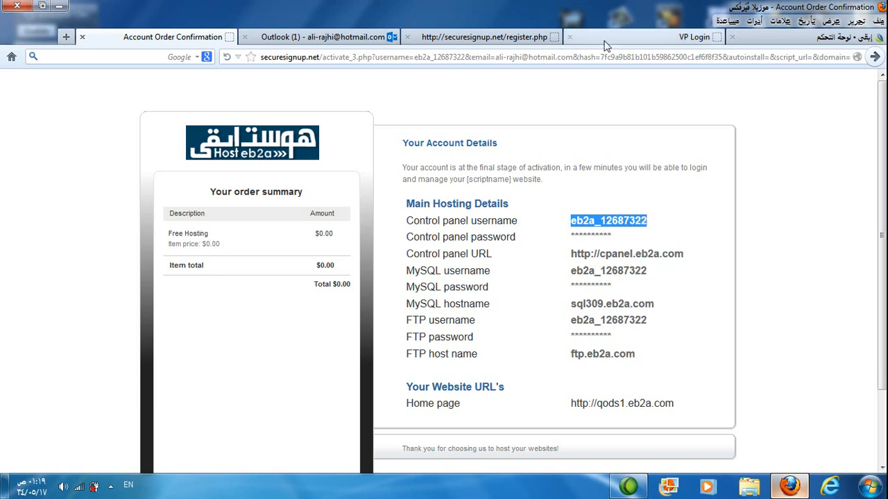
{"action": "left_click", "coordinate": [608, 43]}
{"action": "right_click", "coordinate": [422, 253]}
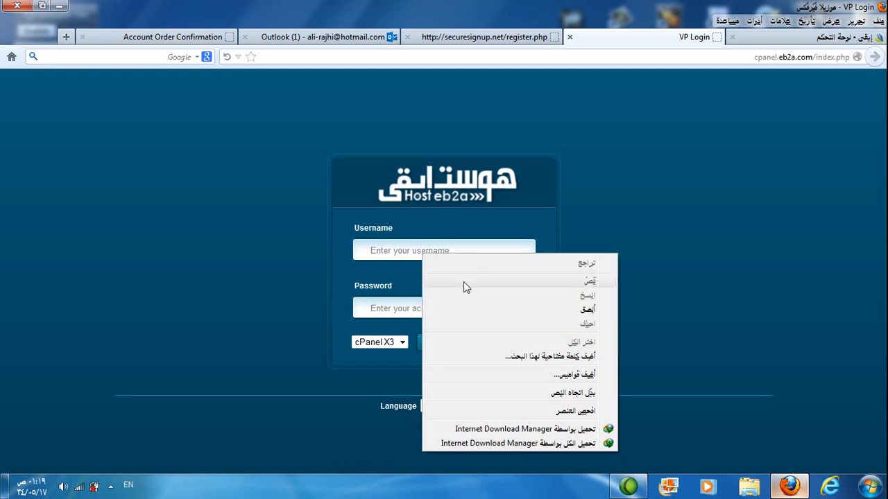
{"action": "left_click", "coordinate": [467, 303]}
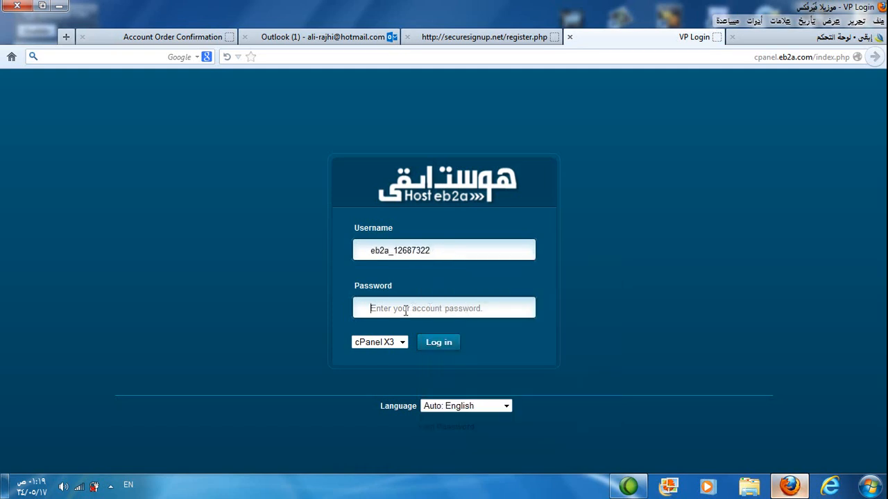
Step: Return to the control panel login form and activate its Password field
{"action": "left_click", "coordinate": [467, 38]}
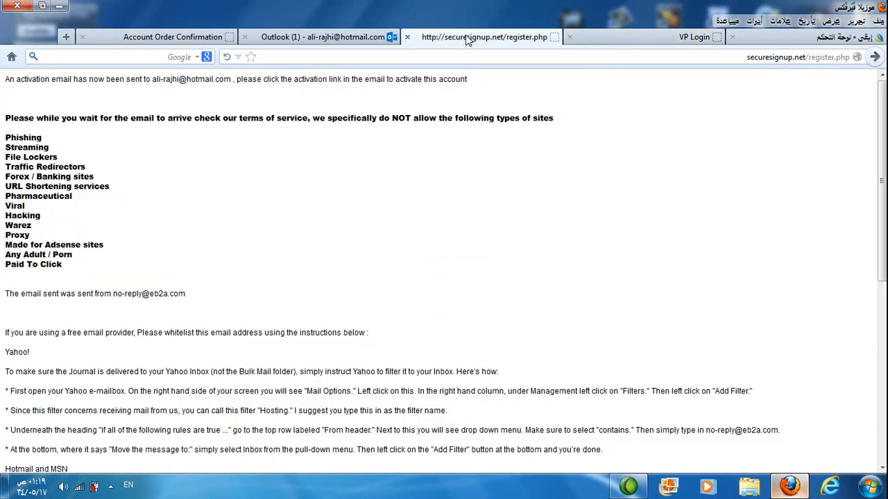
{"action": "left_click", "coordinate": [608, 43]}
{"action": "left_click", "coordinate": [385, 305]}
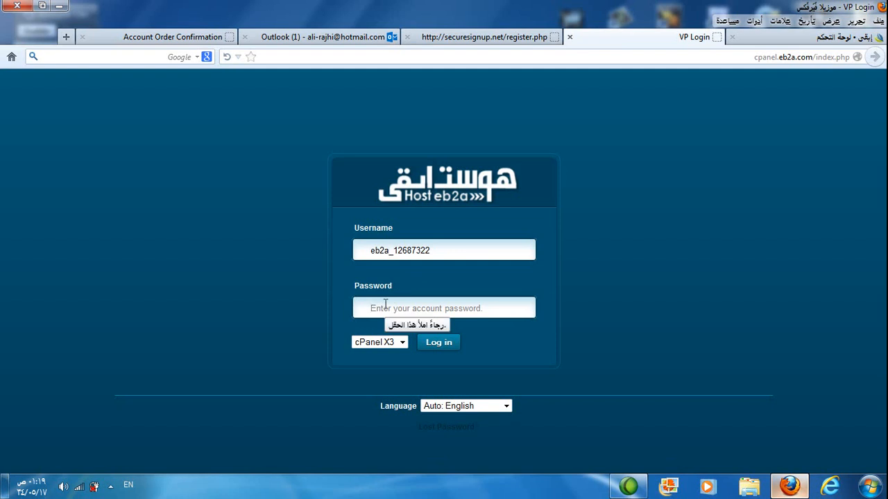
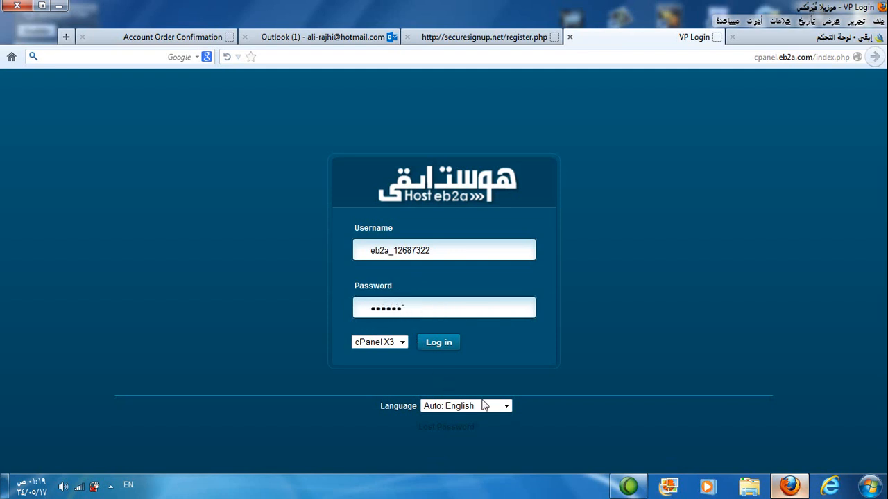
Step: Set the login page language to Arabic, log in to the control panel, and let the browser remember the password
{"action": "left_click", "coordinate": [496, 405]}
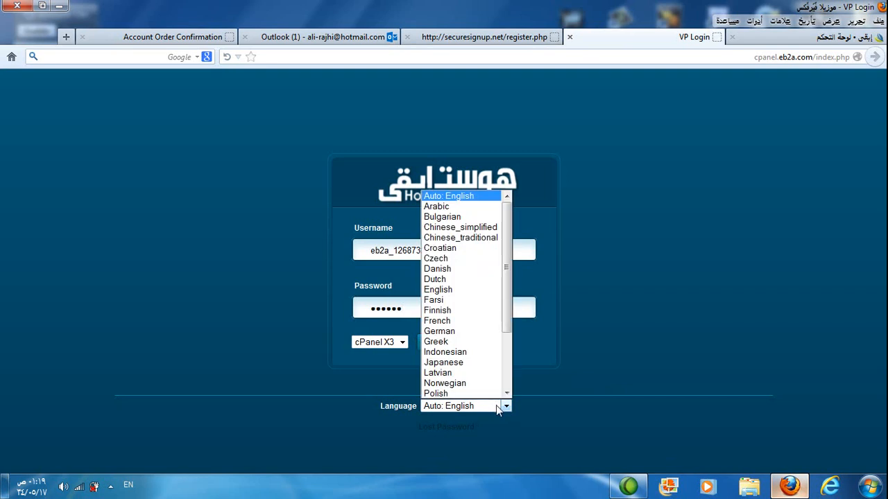
{"action": "left_click", "coordinate": [460, 207]}
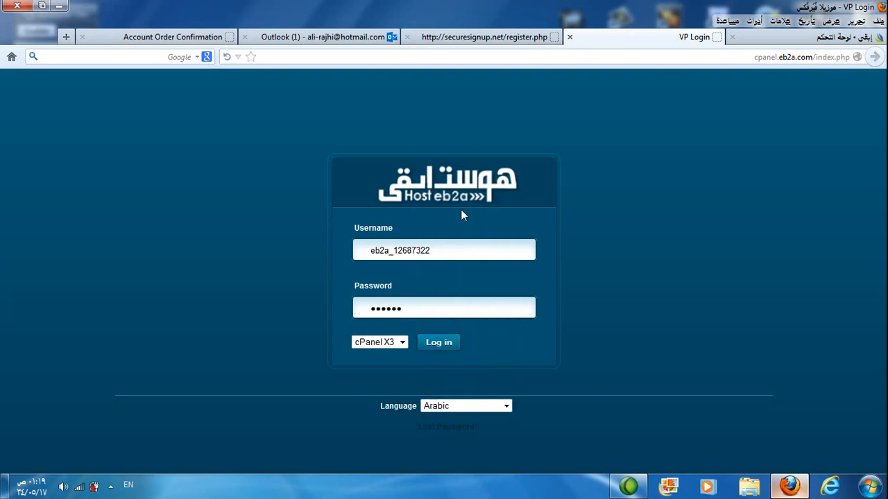
{"action": "left_click", "coordinate": [436, 348]}
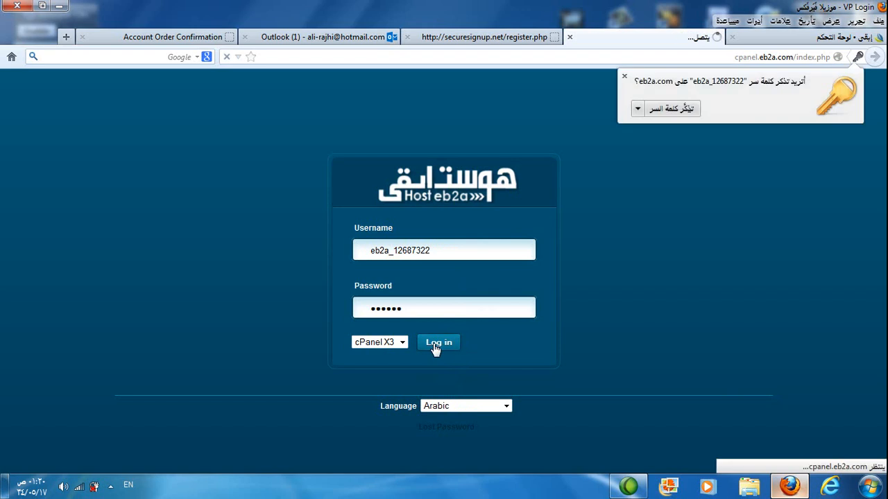
{"action": "left_click", "coordinate": [687, 108]}
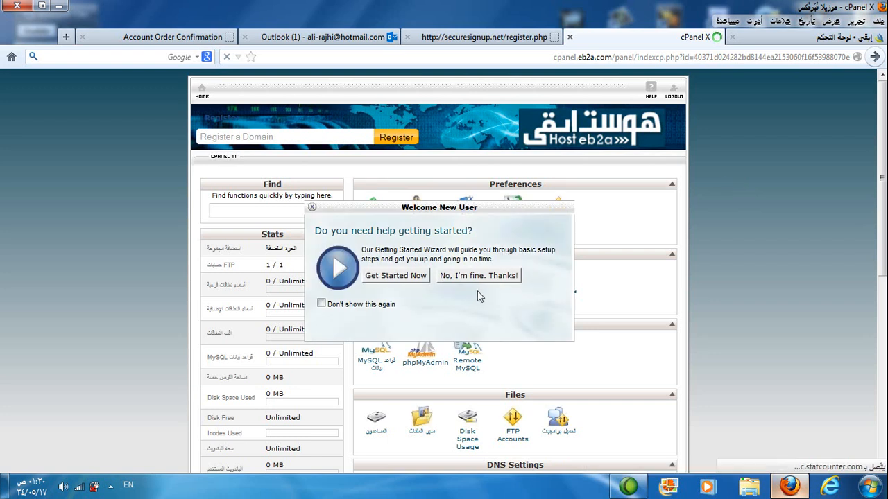
Step: Decline the Getting Started Wizard offered to new users and open the file manager from the control panel's Files section
{"action": "left_click", "coordinate": [478, 281]}
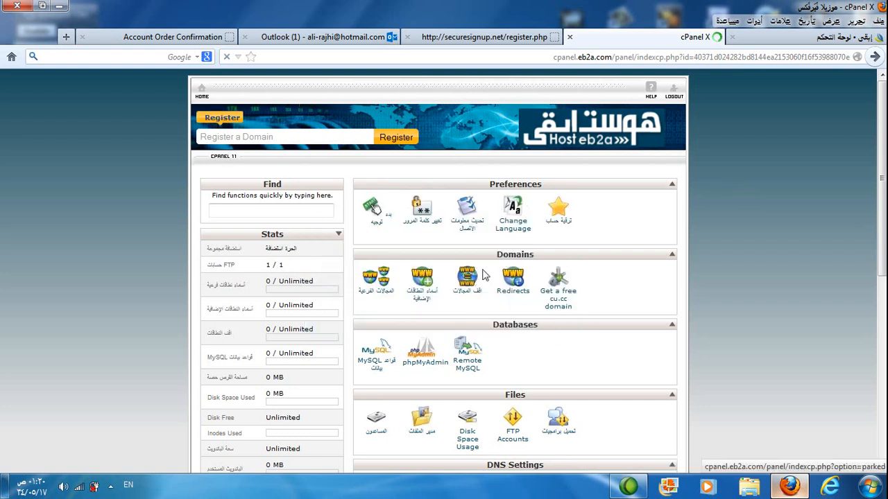
{"action": "scroll", "coordinate": [372, 206], "scroll_direction": "down", "scroll_amount": 2}
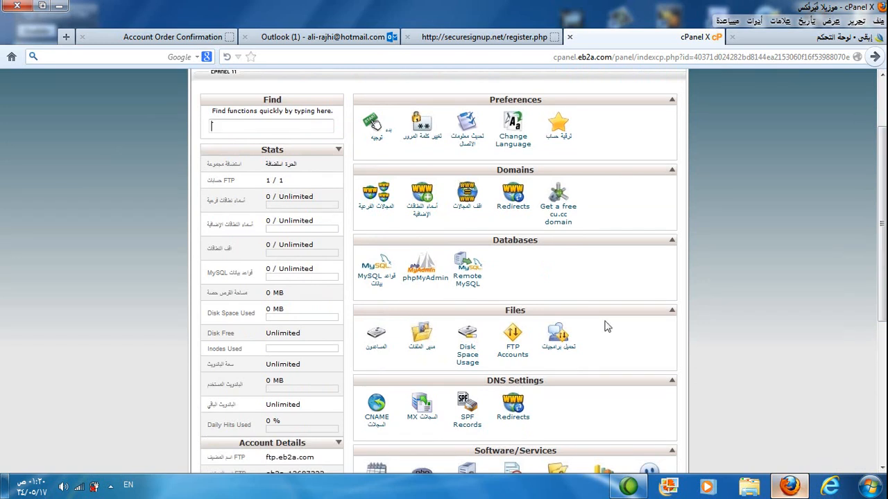
{"action": "left_click", "coordinate": [423, 345]}
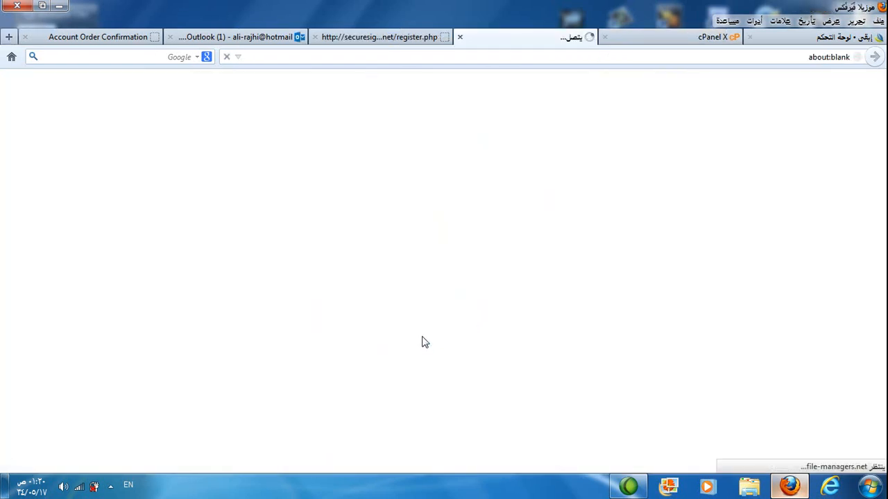
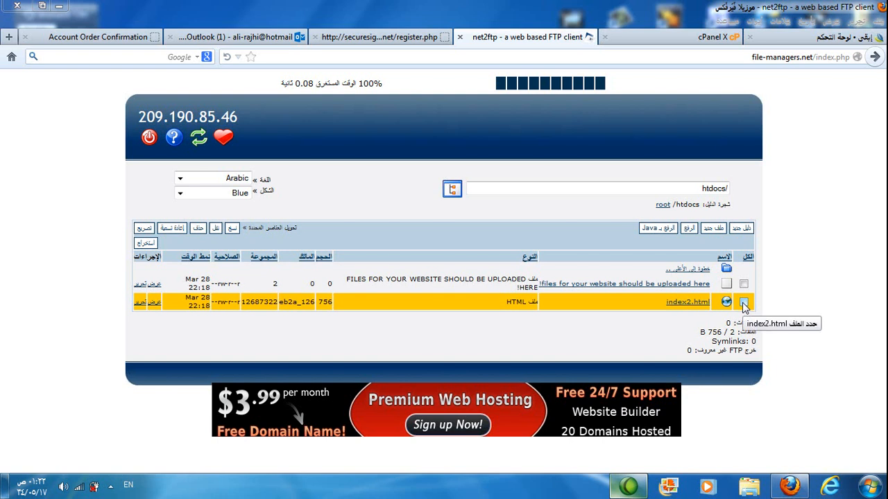
Step: Delete the file index2.html from the htdocs folder and confirm its removal
{"action": "left_click", "coordinate": [744, 302]}
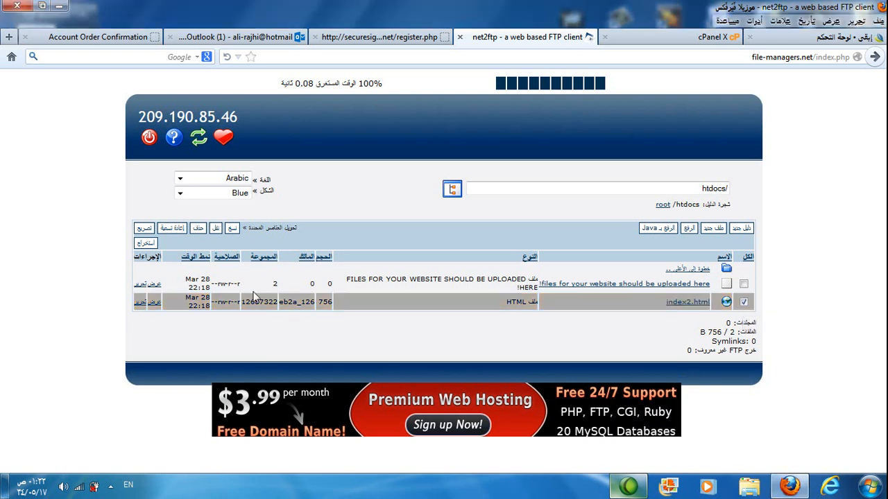
{"action": "left_click", "coordinate": [199, 229]}
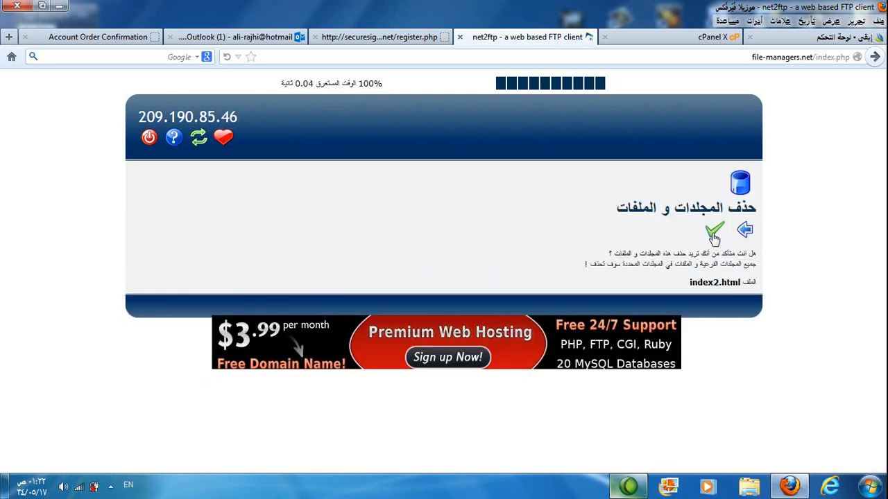
{"action": "left_click", "coordinate": [714, 234]}
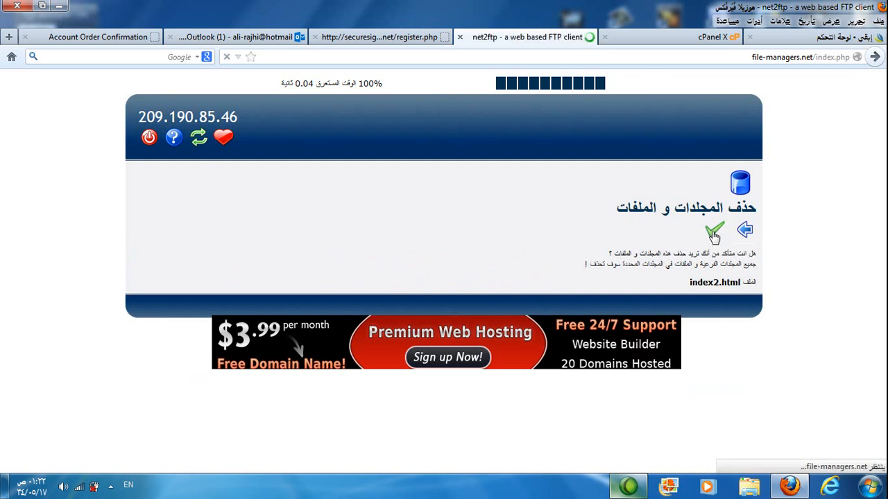
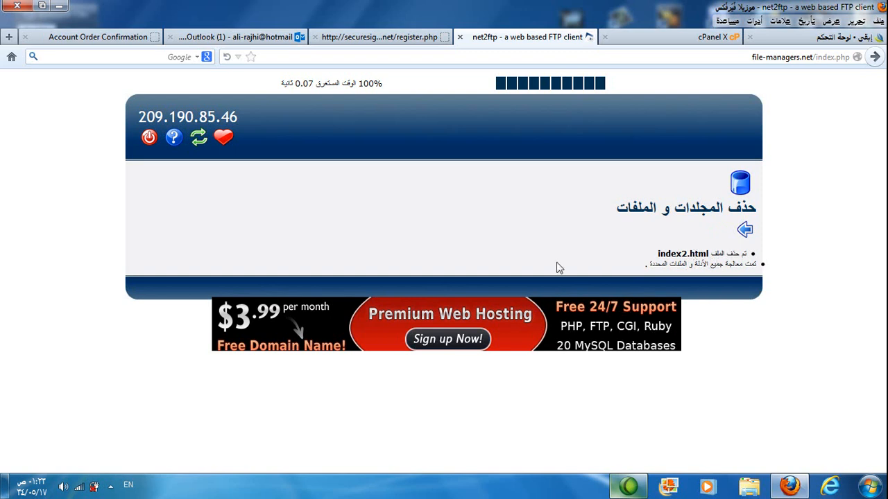
Step: Open the upload form for the htdocs folder and choose the index HTML file from the local ali2 folder as the first file
{"action": "left_click", "coordinate": [744, 232]}
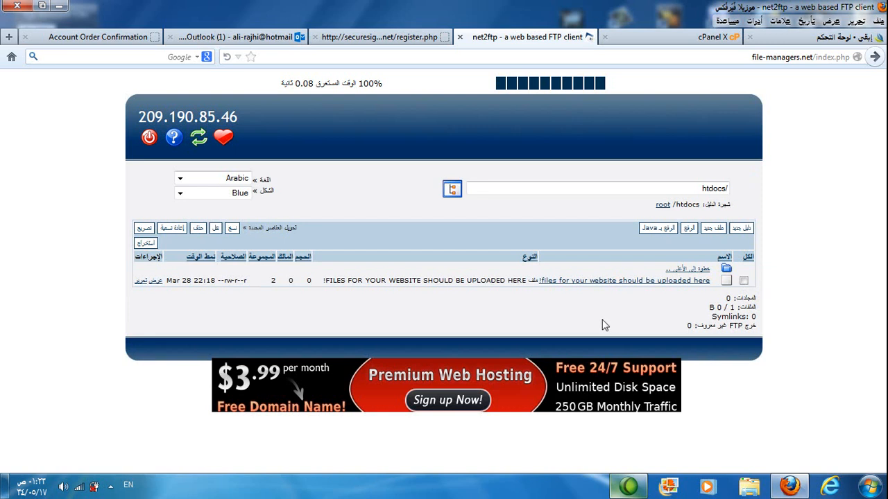
{"action": "left_click", "coordinate": [689, 229]}
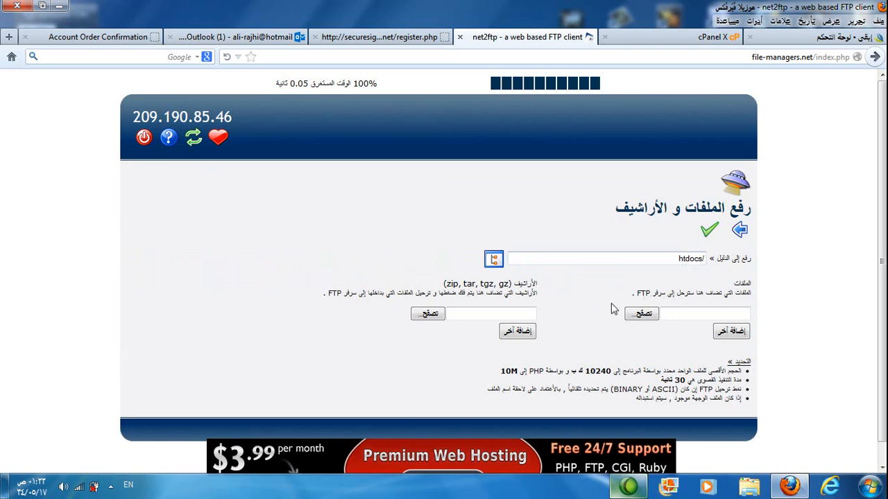
{"action": "left_click", "coordinate": [641, 314]}
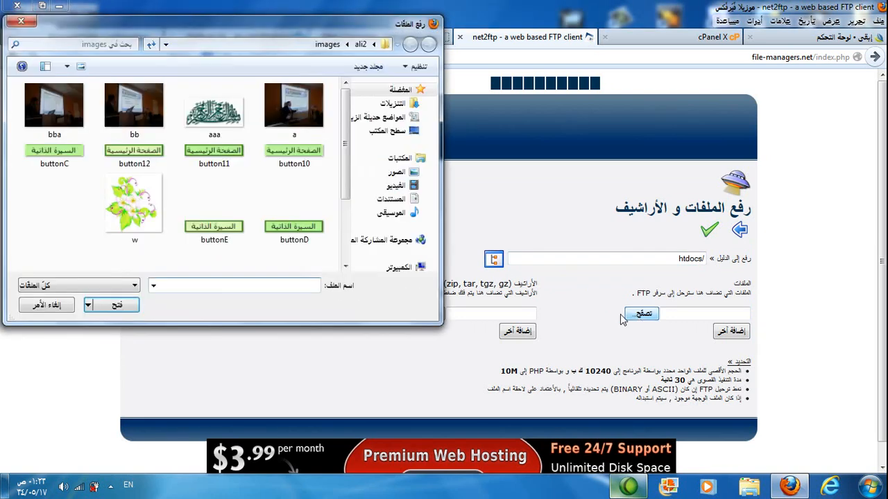
{"action": "left_click", "coordinate": [360, 43]}
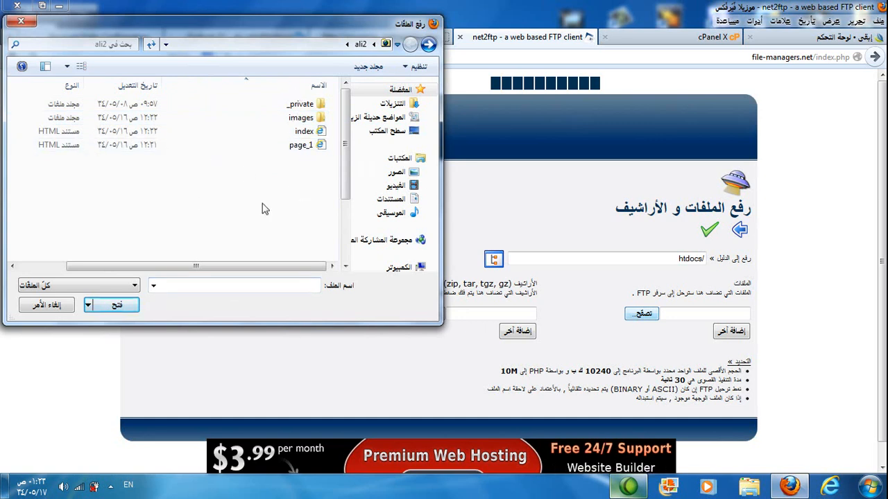
{"action": "left_click", "coordinate": [311, 138]}
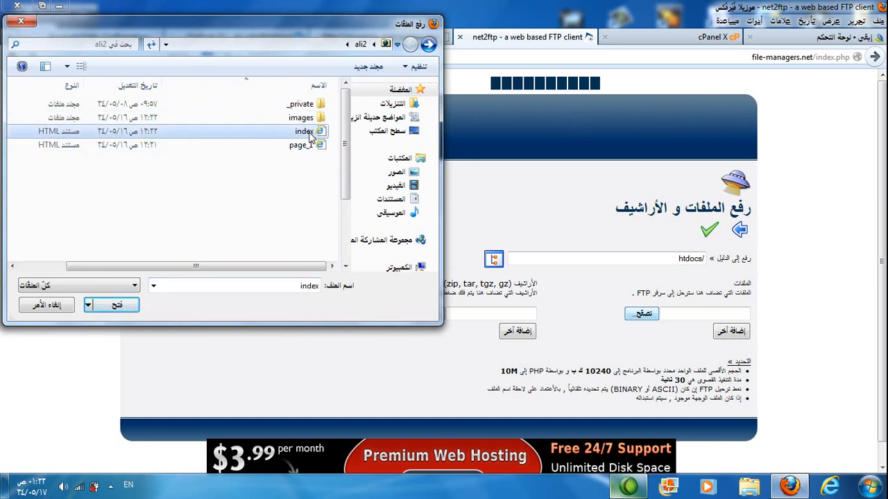
{"action": "left_click", "coordinate": [112, 305]}
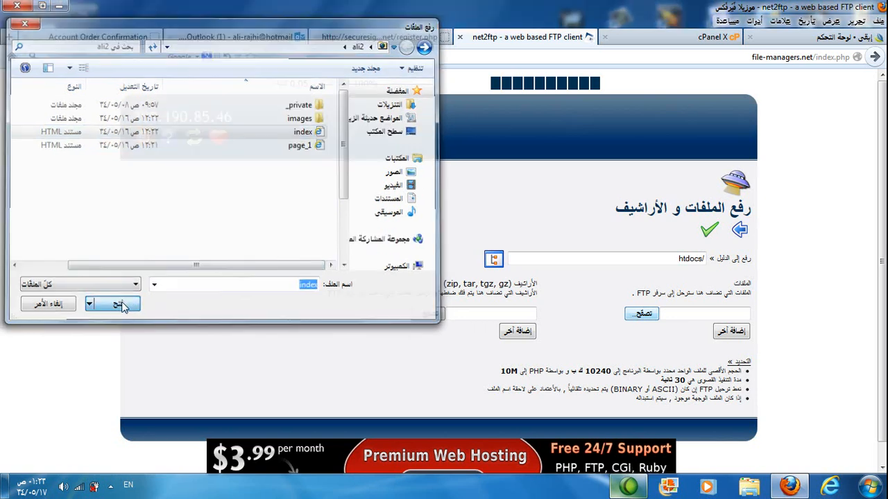
Step: Add page_1 from the same local folder as the second file and upload both files to htdocs
{"action": "left_click", "coordinate": [642, 331]}
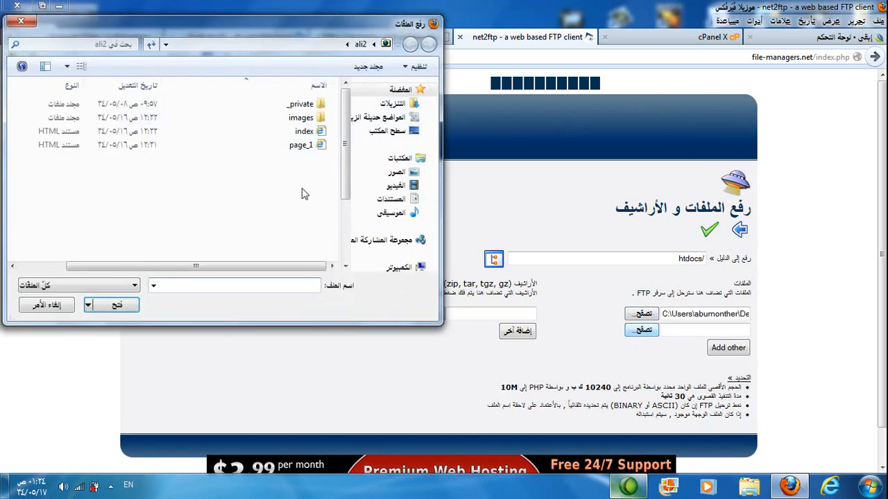
{"action": "left_click", "coordinate": [300, 148]}
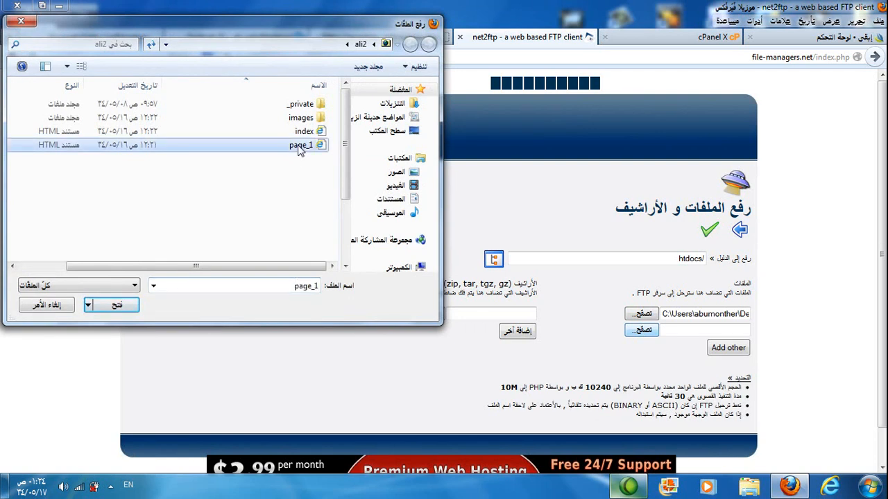
{"action": "double_click", "coordinate": [298, 146]}
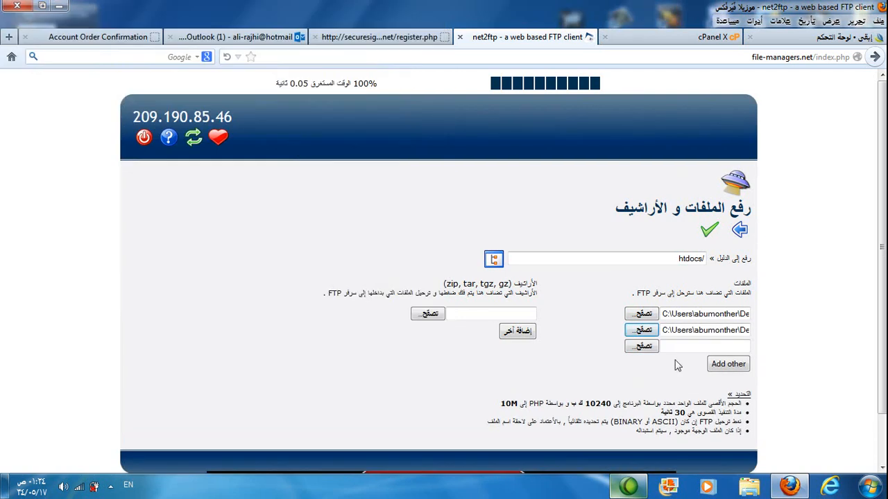
{"action": "left_click", "coordinate": [641, 350]}
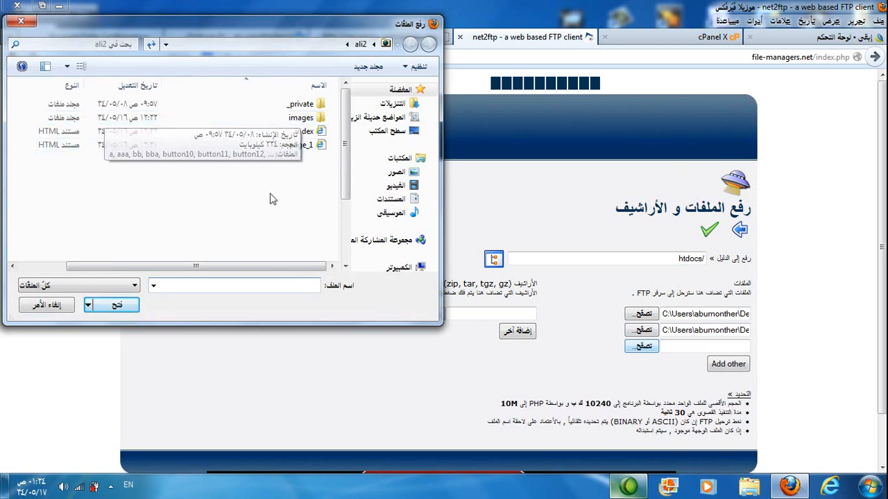
{"action": "left_click", "coordinate": [64, 308]}
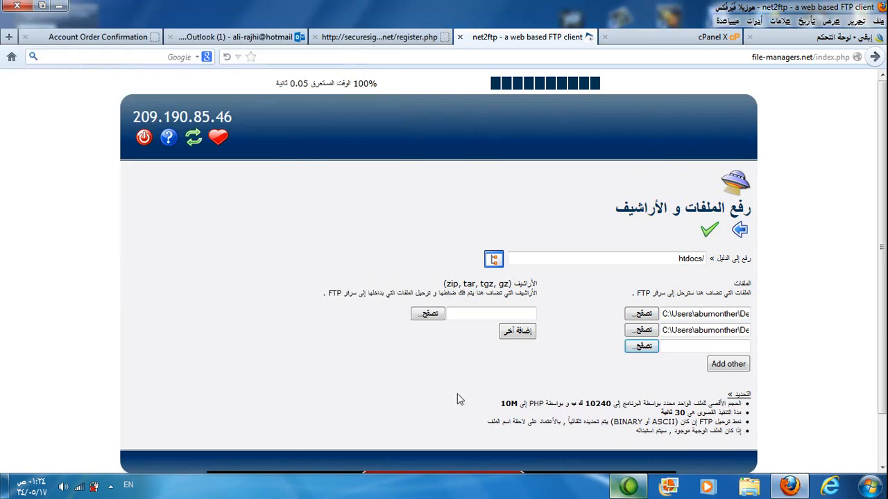
{"action": "left_click", "coordinate": [707, 234]}
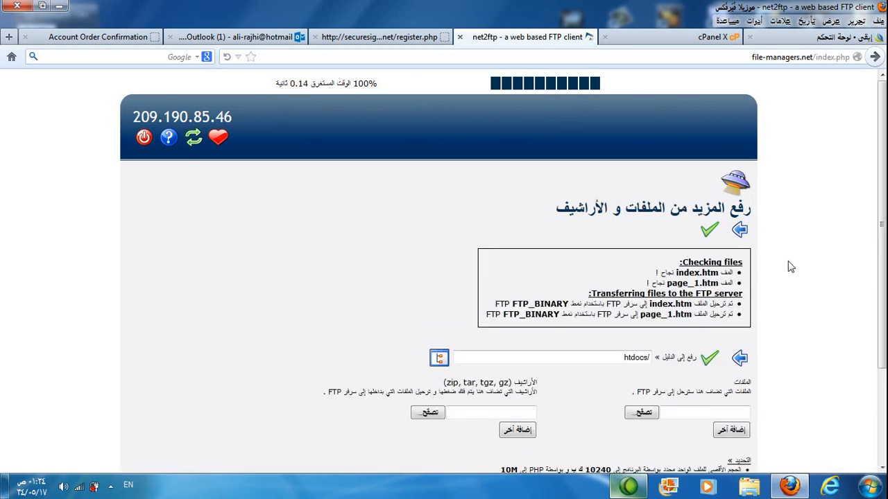
{"action": "left_click", "coordinate": [708, 233]}
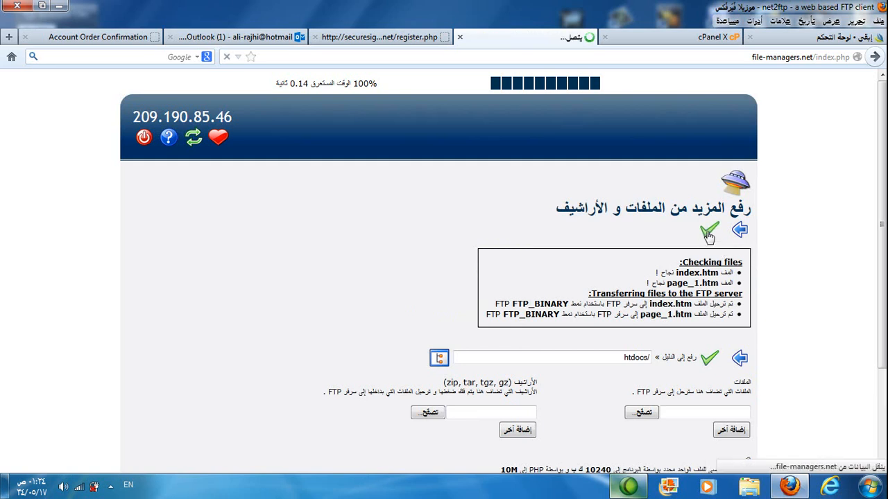
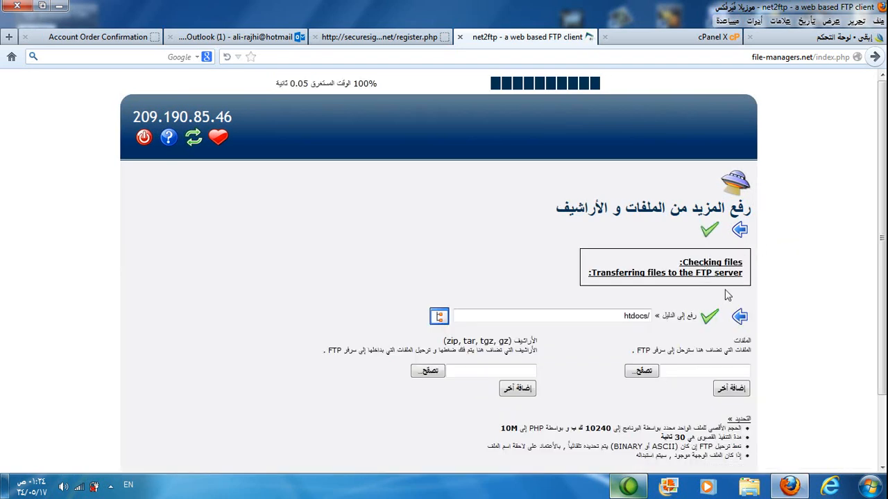
Step: Create a new directory named images inside htdocs and return to the htdocs file listing
{"action": "left_click", "coordinate": [739, 232]}
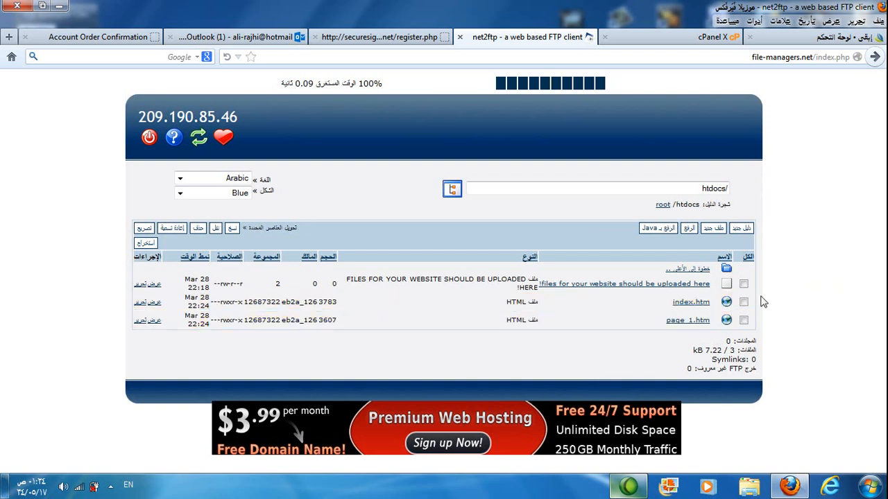
{"action": "left_click", "coordinate": [741, 233]}
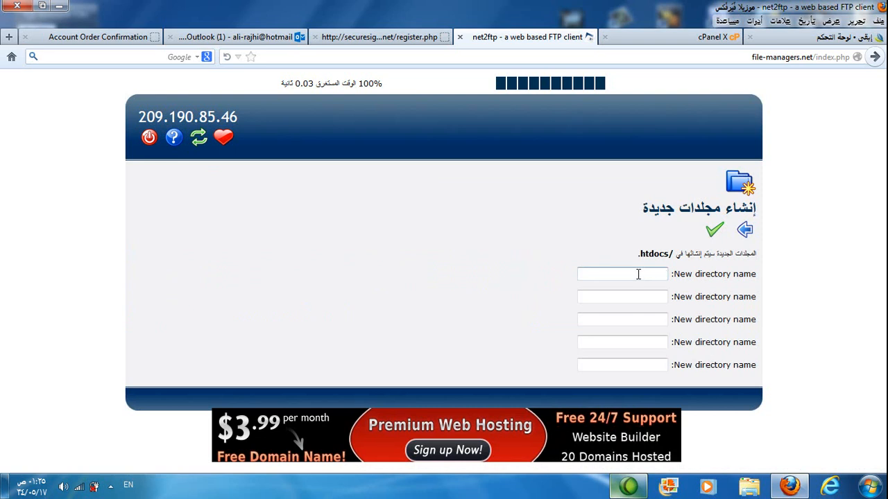
{"action": "type", "text": "im"}
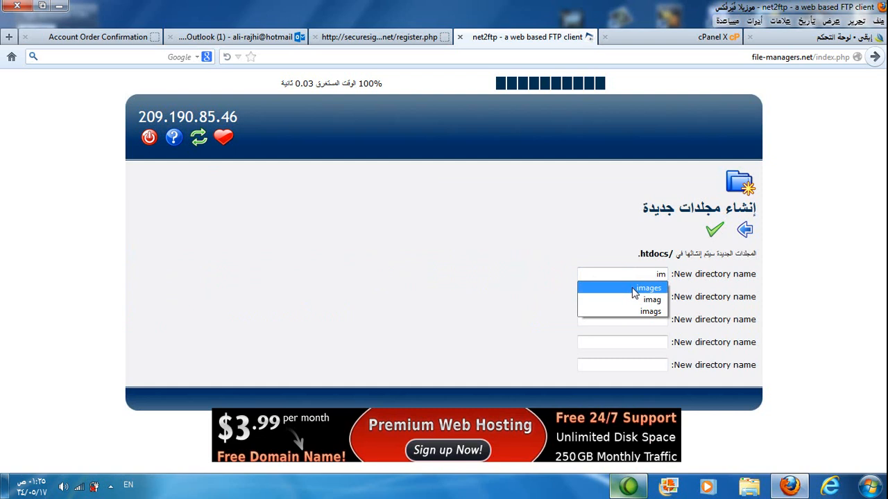
{"action": "left_click", "coordinate": [637, 287]}
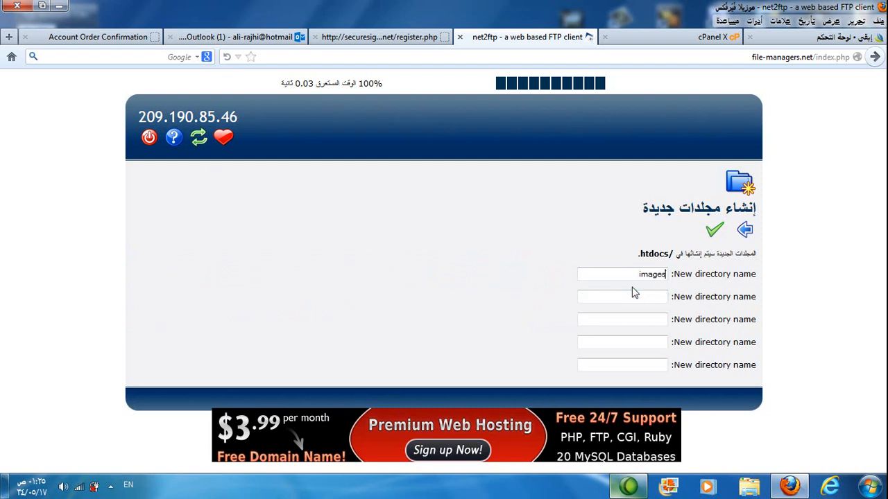
{"action": "left_click", "coordinate": [710, 233]}
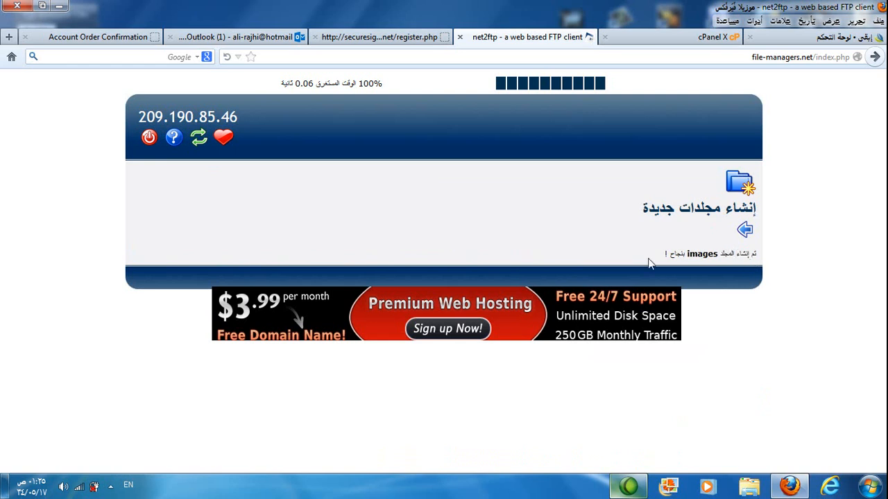
{"action": "left_click", "coordinate": [744, 233]}
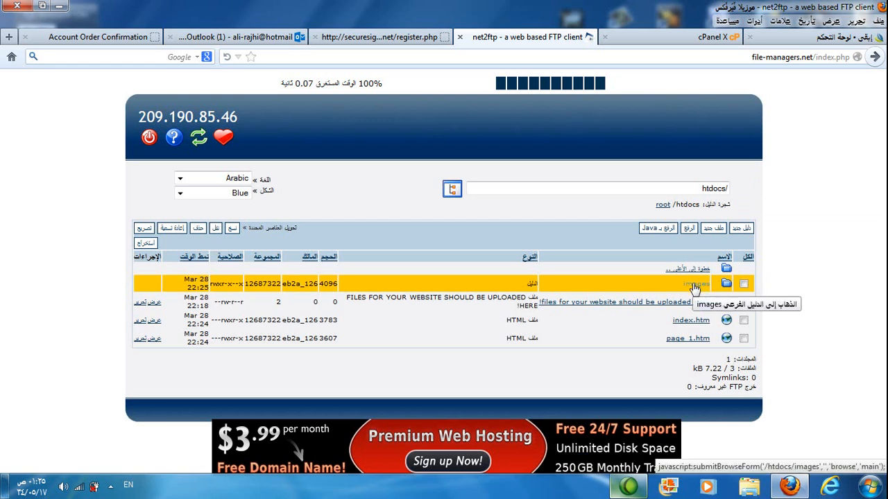
Step: Open the upload form for htdocs/images and choose picture a from the local ali2 images folder as the first file
{"action": "left_click", "coordinate": [693, 285]}
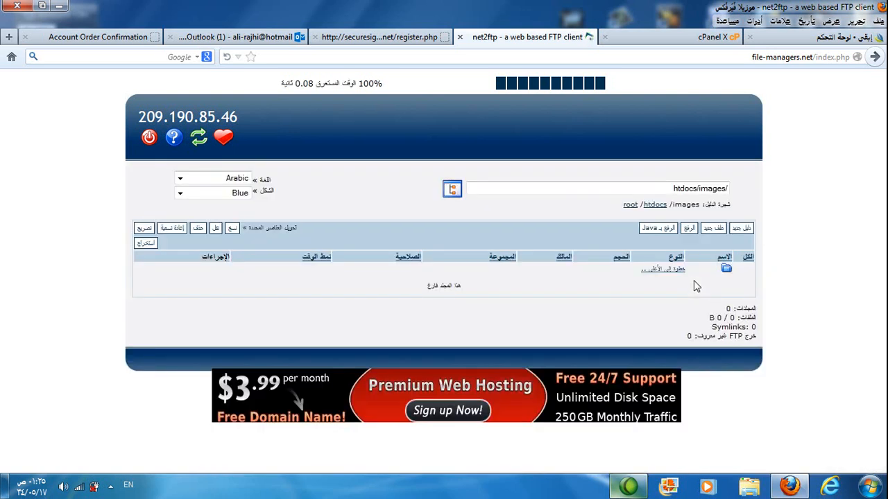
{"action": "left_click", "coordinate": [690, 229]}
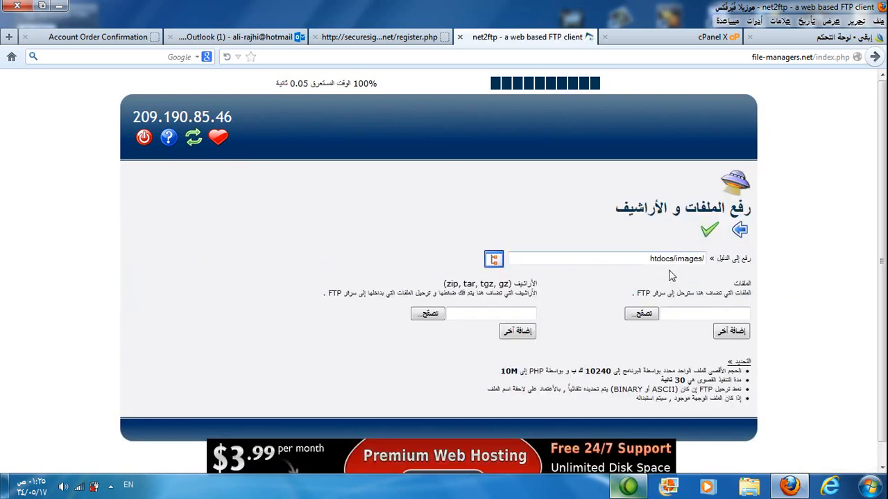
{"action": "left_click", "coordinate": [643, 314]}
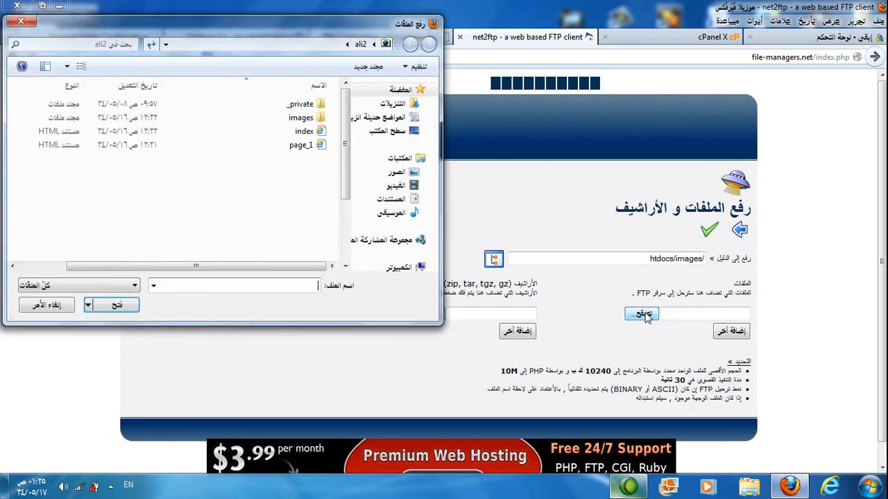
{"action": "left_click", "coordinate": [292, 122]}
{"action": "double_click", "coordinate": [292, 122]}
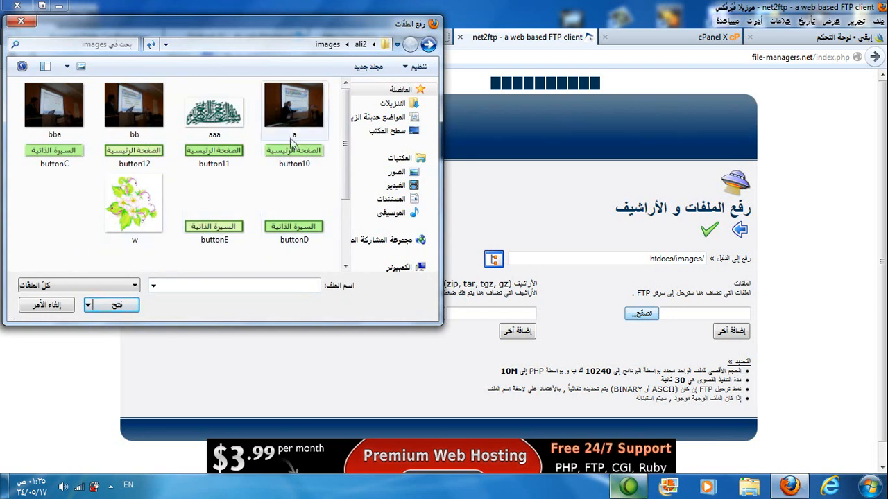
{"action": "double_click", "coordinate": [295, 110]}
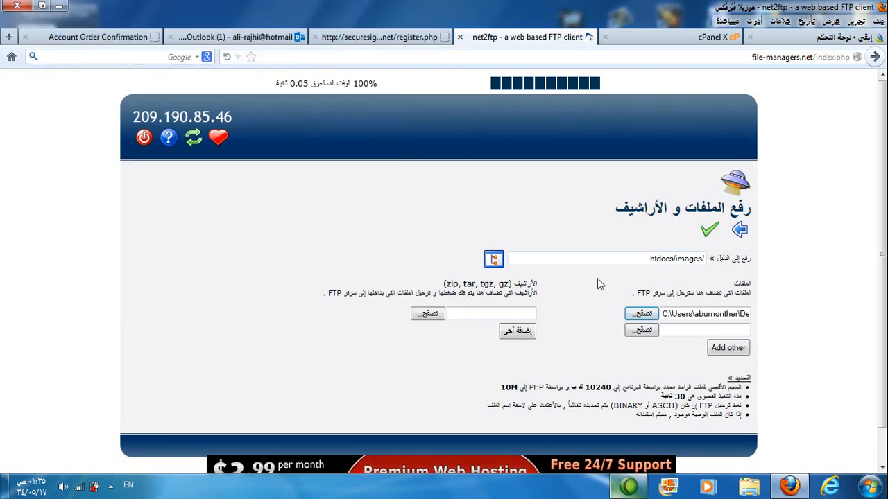
Step: Add the pictures aaa, bb and bba from the local images folder to the upload form
{"action": "left_click", "coordinate": [642, 330]}
{"action": "double_click", "coordinate": [214, 111]}
{"action": "left_click", "coordinate": [637, 348]}
{"action": "double_click", "coordinate": [122, 130]}
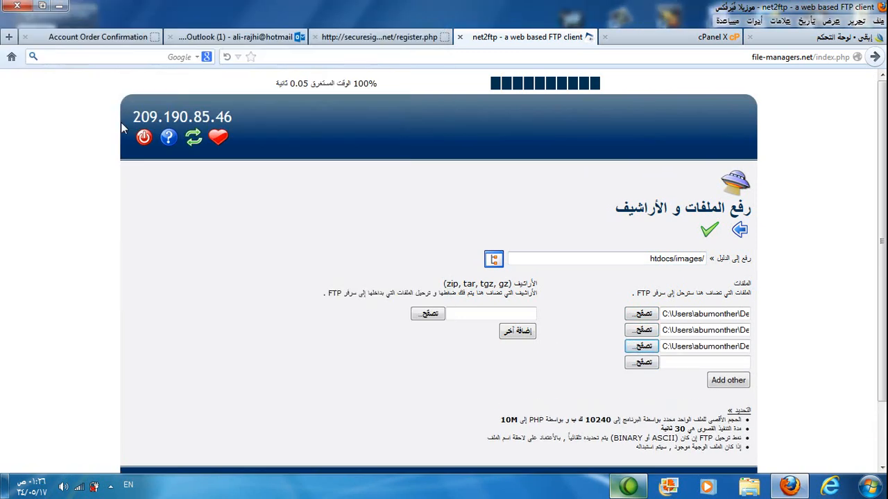
{"action": "left_click", "coordinate": [631, 368]}
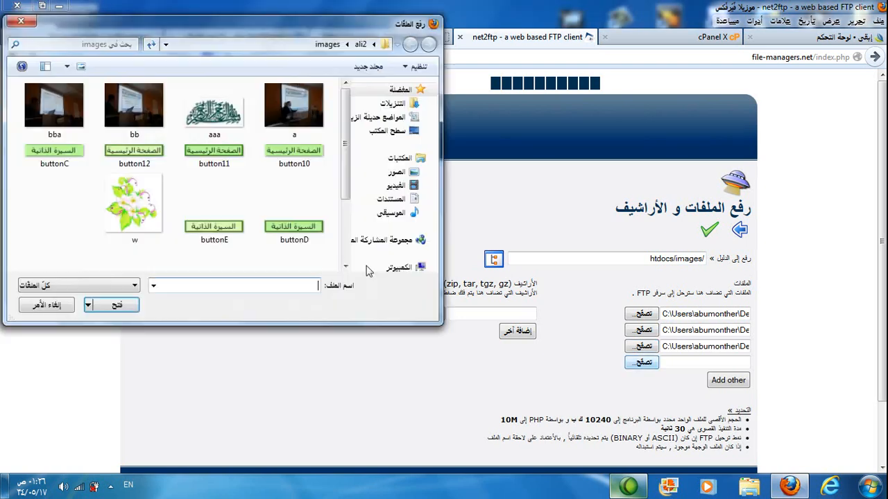
{"action": "left_click", "coordinate": [52, 122]}
{"action": "double_click", "coordinate": [53, 122]}
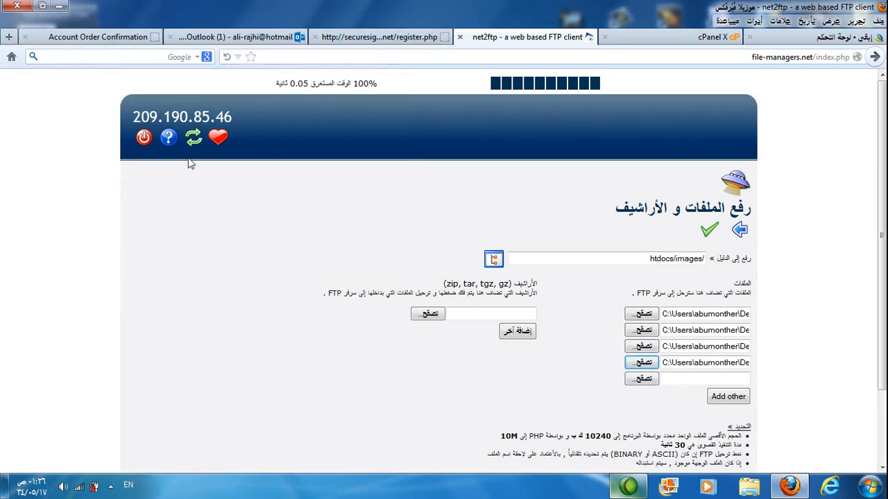
Step: Add buttonD, buttonE and w from the local images folder as the next upload files
{"action": "left_click", "coordinate": [642, 380]}
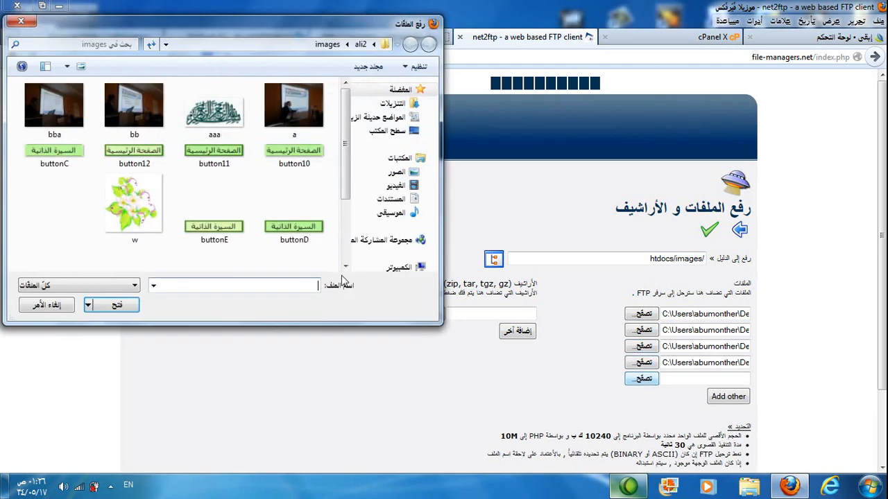
{"action": "left_click", "coordinate": [281, 226]}
{"action": "double_click", "coordinate": [281, 226]}
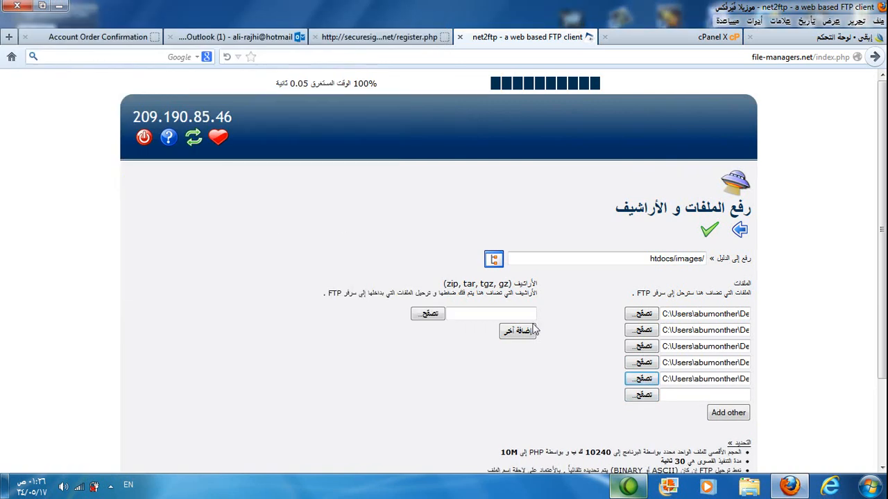
{"action": "left_click", "coordinate": [641, 394]}
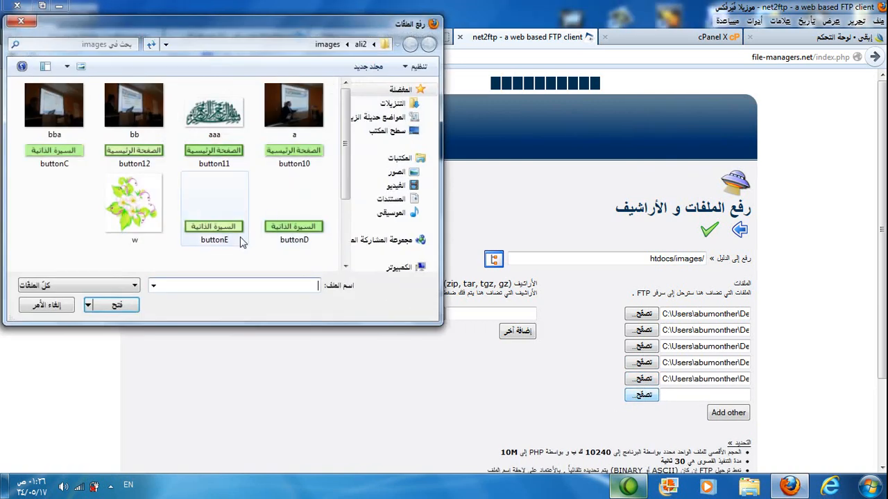
{"action": "double_click", "coordinate": [242, 239]}
{"action": "left_click", "coordinate": [642, 411]}
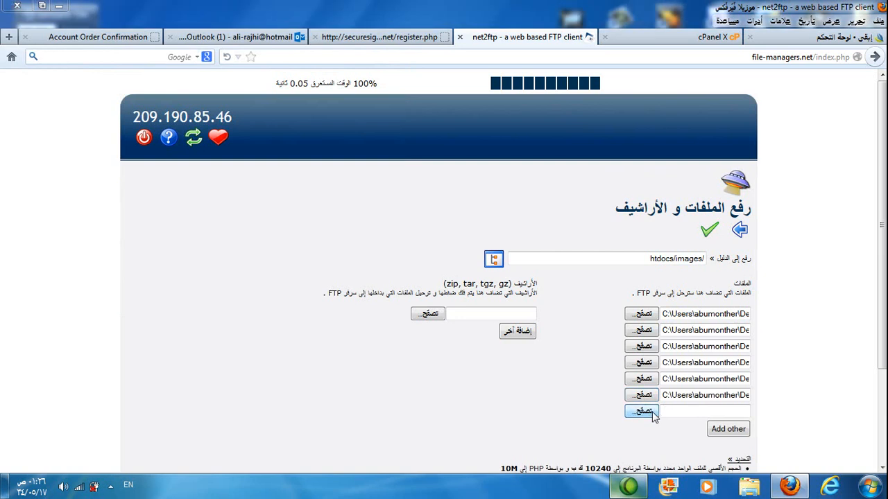
{"action": "double_click", "coordinate": [140, 209]}
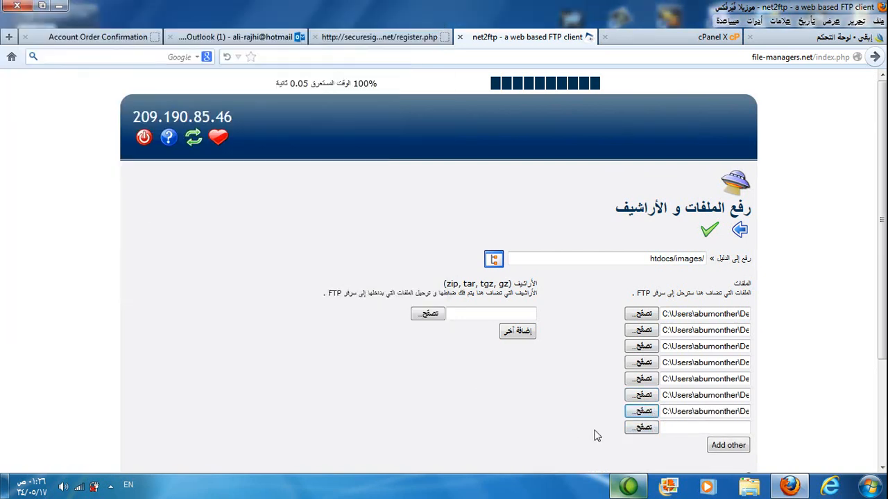
Step: Add button10, button11 and button12 from the local images folder to the upload list
{"action": "left_click", "coordinate": [643, 428]}
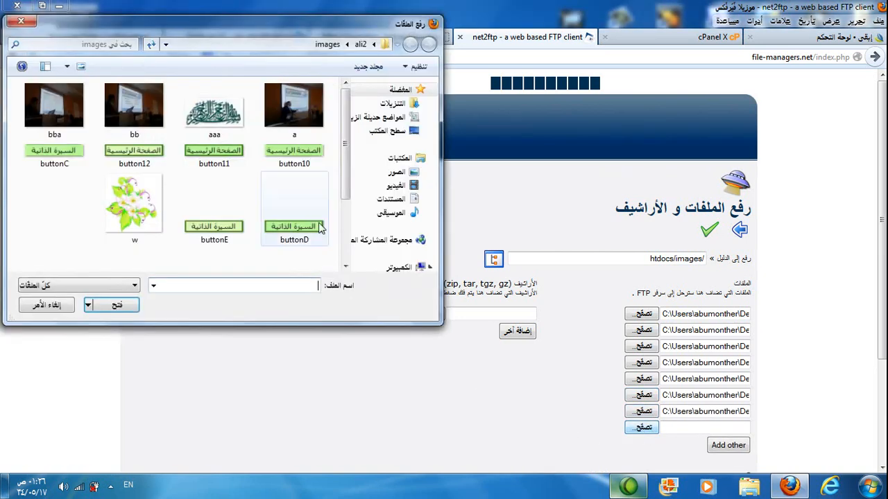
{"action": "double_click", "coordinate": [302, 188]}
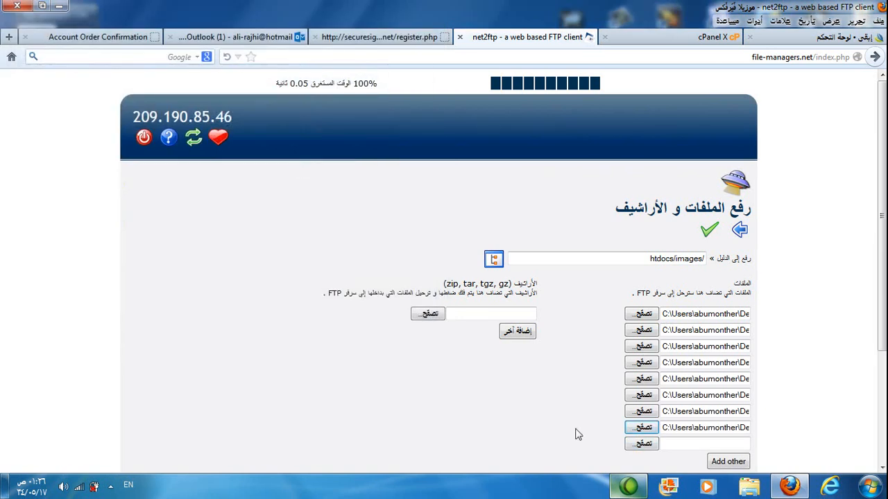
{"action": "left_click", "coordinate": [626, 444]}
{"action": "left_click", "coordinate": [199, 163]}
{"action": "double_click", "coordinate": [199, 164]}
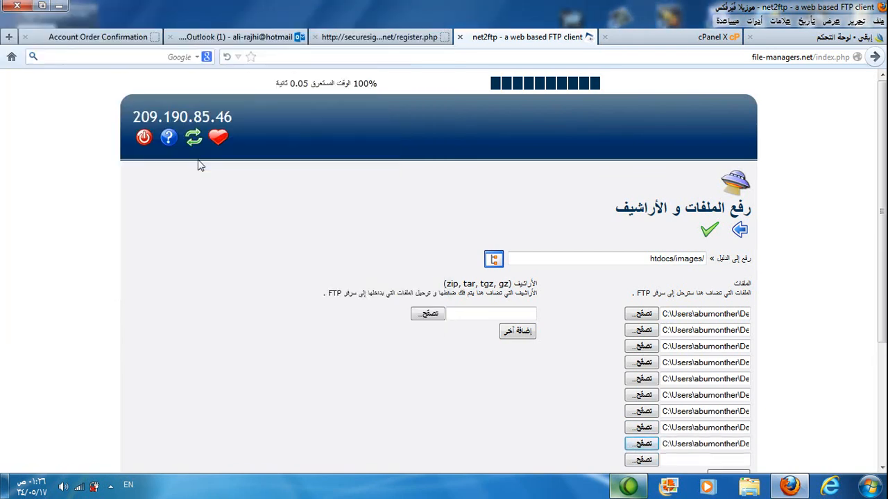
{"action": "left_click", "coordinate": [642, 461]}
{"action": "double_click", "coordinate": [187, 210]}
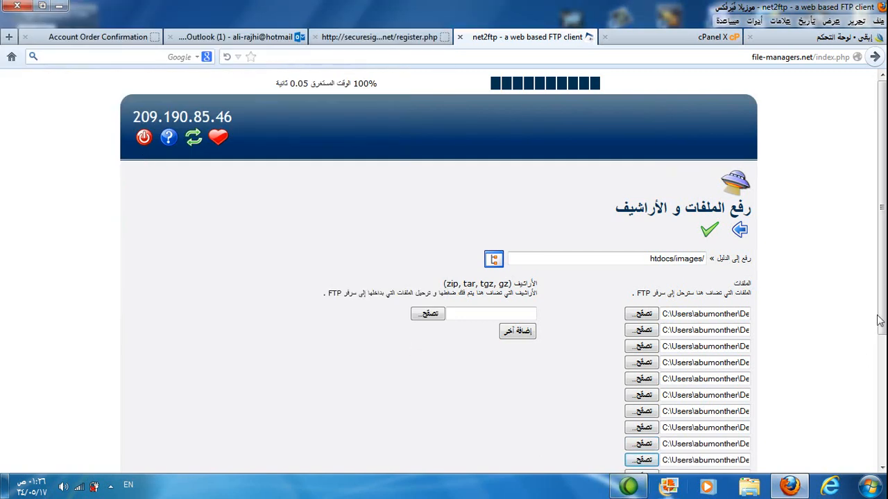
Step: Add buttonC as the last file and upload all chosen pictures to htdocs/images
{"action": "scroll", "coordinate": [880, 357], "scroll_direction": "down", "scroll_amount": 2}
{"action": "left_click", "coordinate": [641, 410]}
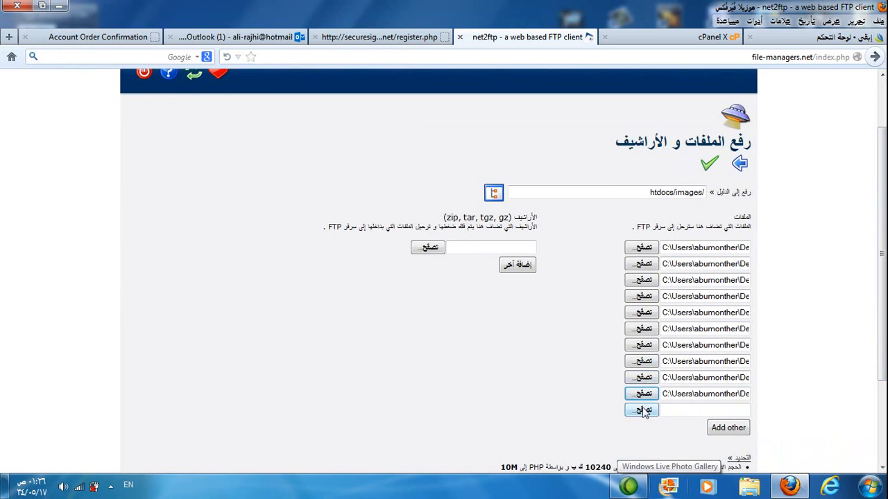
{"action": "left_click", "coordinate": [78, 163]}
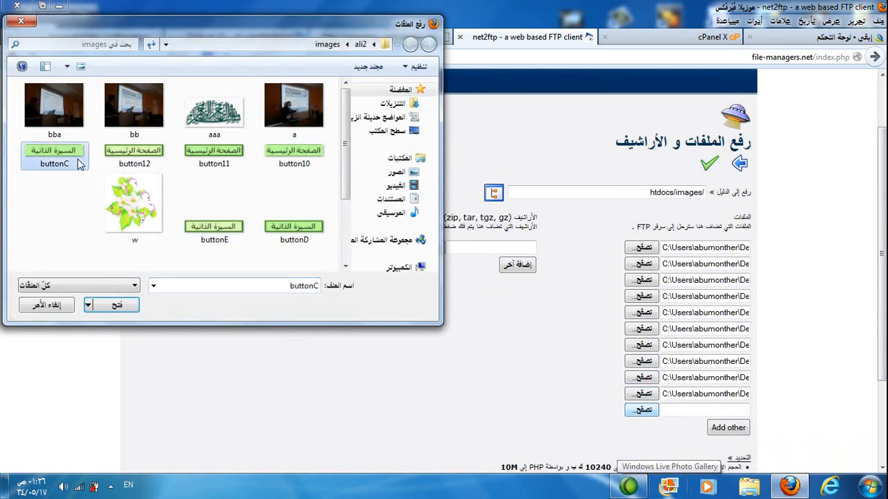
{"action": "double_click", "coordinate": [78, 163]}
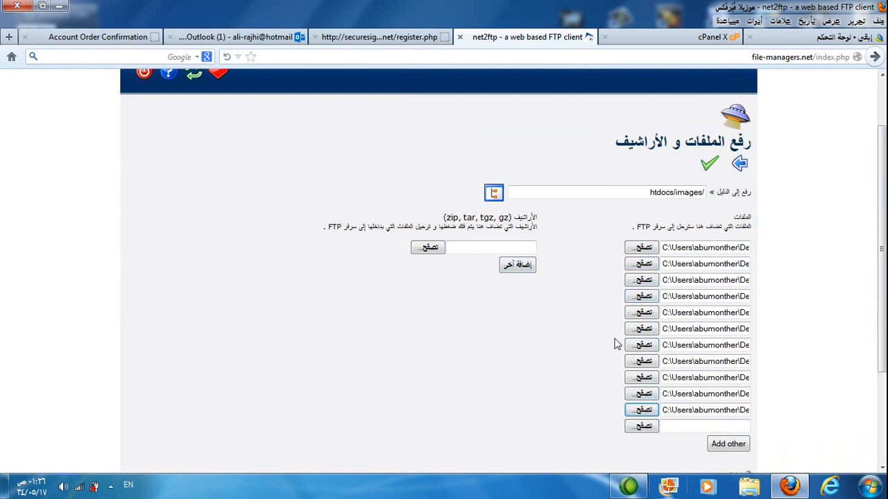
{"action": "left_click", "coordinate": [709, 171]}
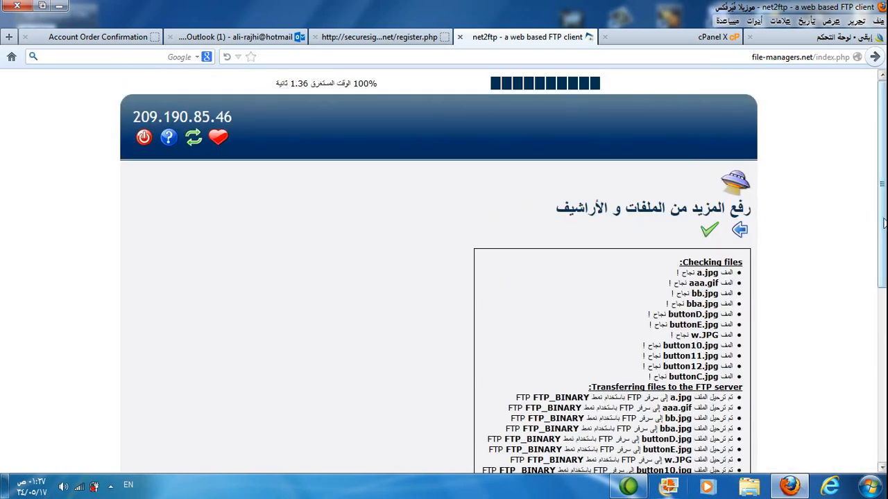
Step: Review the transfer report for the uploaded pictures and return to the htdocs/images file listing
{"action": "scroll", "coordinate": [696, 345], "scroll_direction": "down", "scroll_amount": 5}
{"action": "scroll", "coordinate": [696, 345], "scroll_direction": "up", "scroll_amount": 3}
{"action": "scroll", "coordinate": [610, 277], "scroll_direction": "down", "scroll_amount": 4}
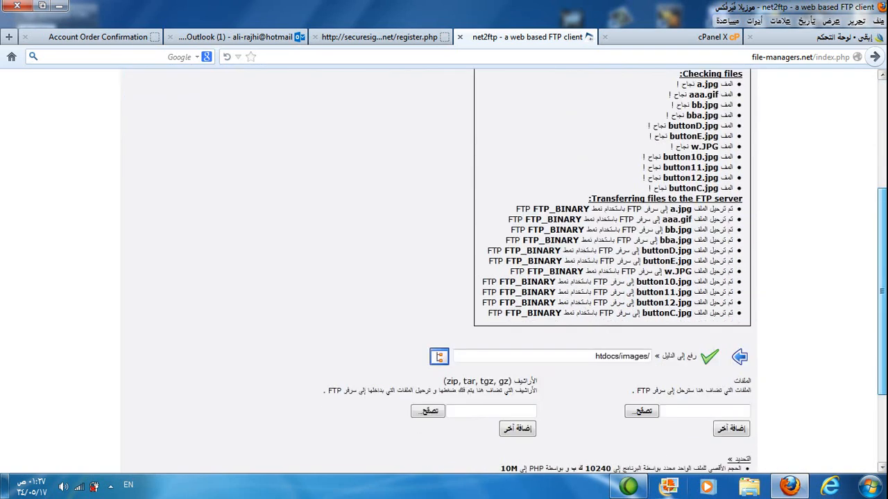
{"action": "scroll", "coordinate": [610, 278], "scroll_direction": "up", "scroll_amount": 4}
{"action": "scroll", "coordinate": [711, 150], "scroll_direction": "up", "scroll_amount": 1}
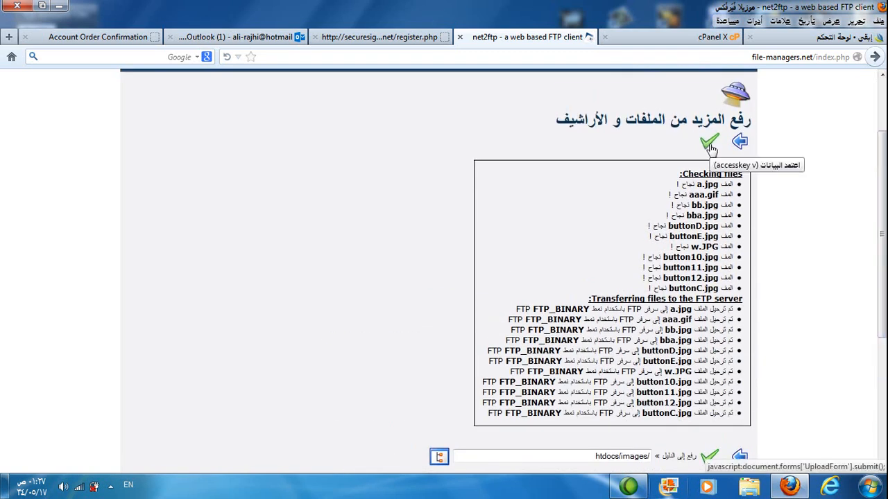
{"action": "left_click", "coordinate": [708, 147]}
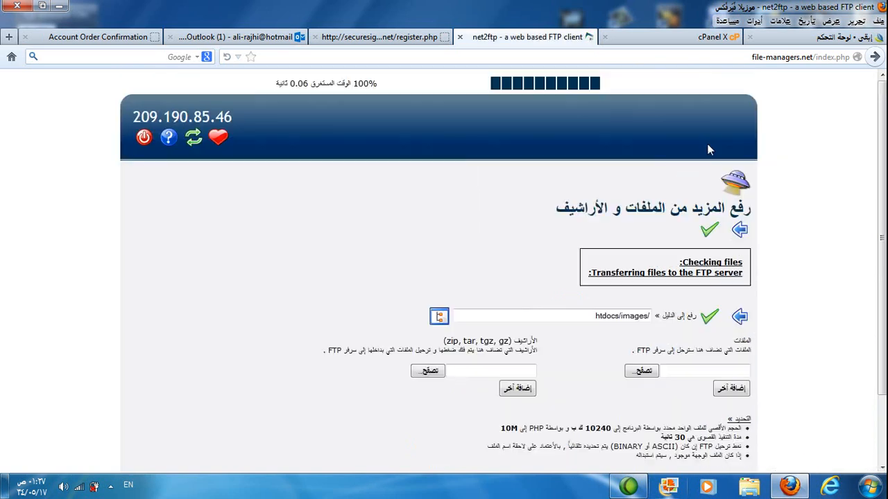
{"action": "left_click", "coordinate": [740, 320]}
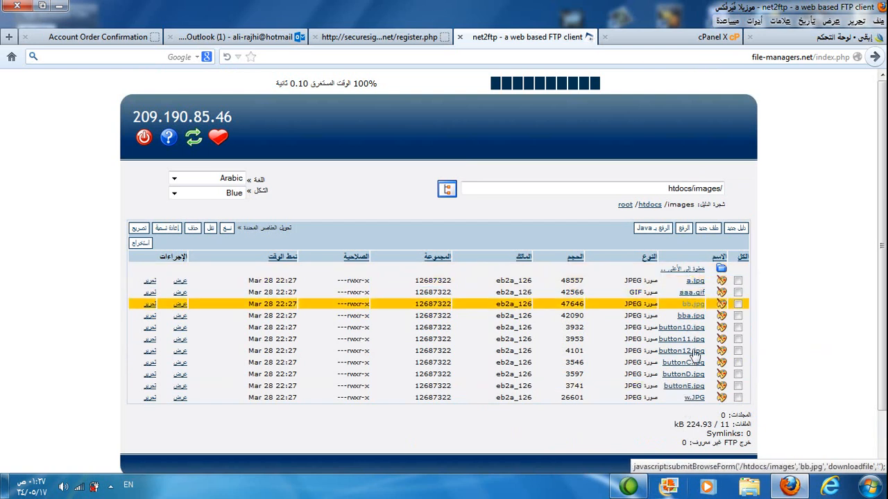
Step: Check the contents of htdocs and its images folder, ending in the htdocs listing
{"action": "left_click", "coordinate": [690, 270]}
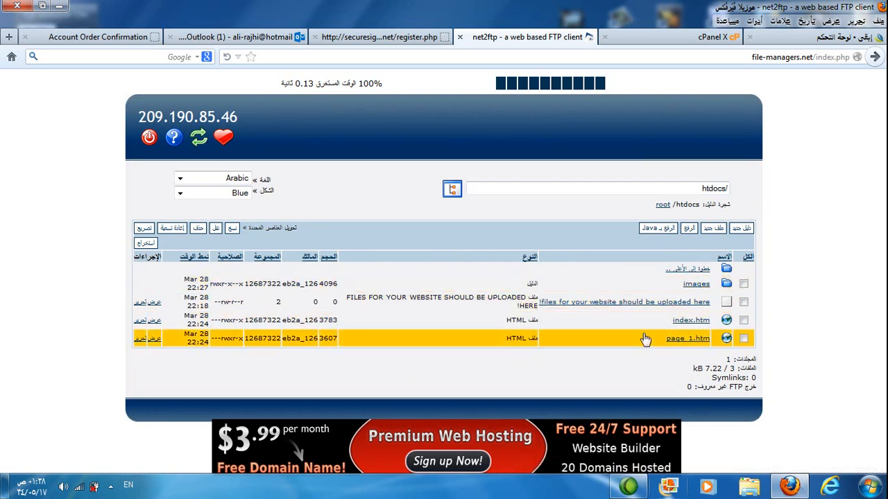
{"action": "left_click", "coordinate": [695, 285]}
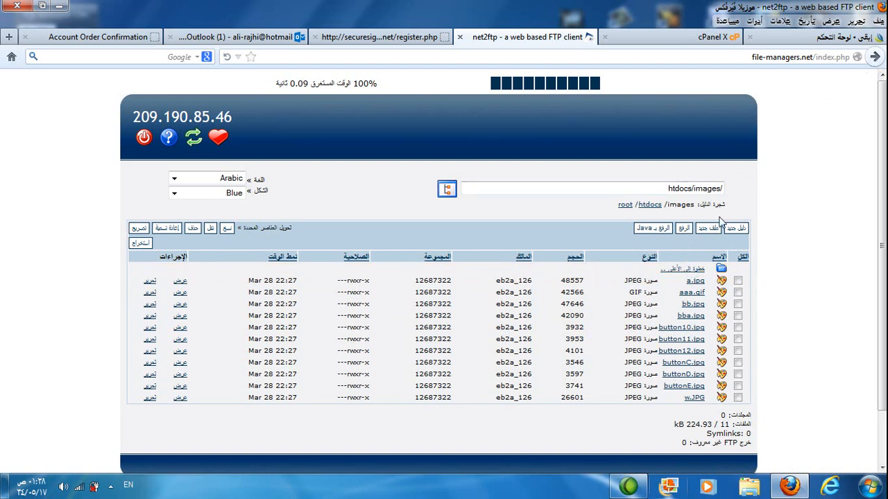
{"action": "left_click", "coordinate": [693, 270]}
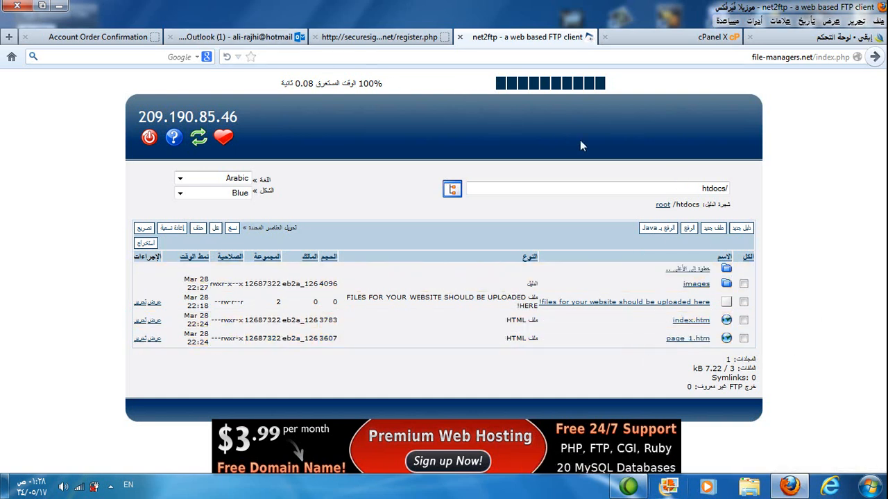
{"action": "left_click", "coordinate": [137, 40]}
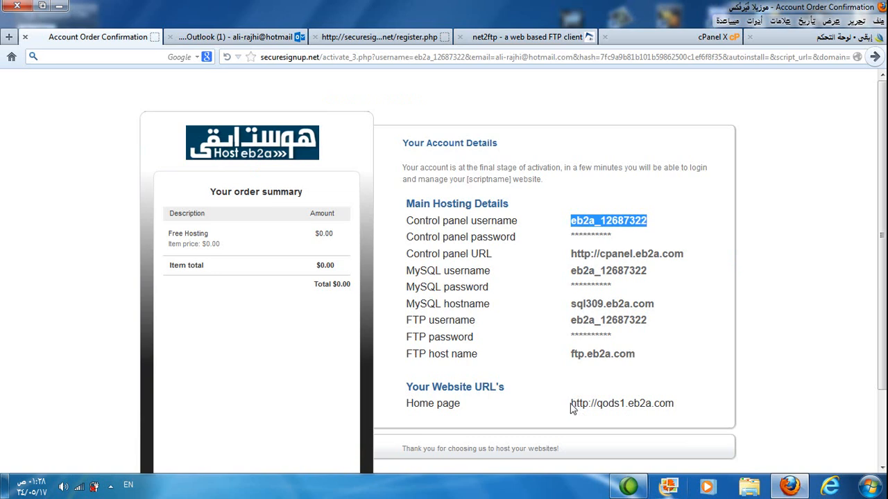
{"action": "left_click_drag", "start_coordinate": [572, 403], "coordinate": [676, 409]}
{"action": "key", "text": "ctrl+c"}
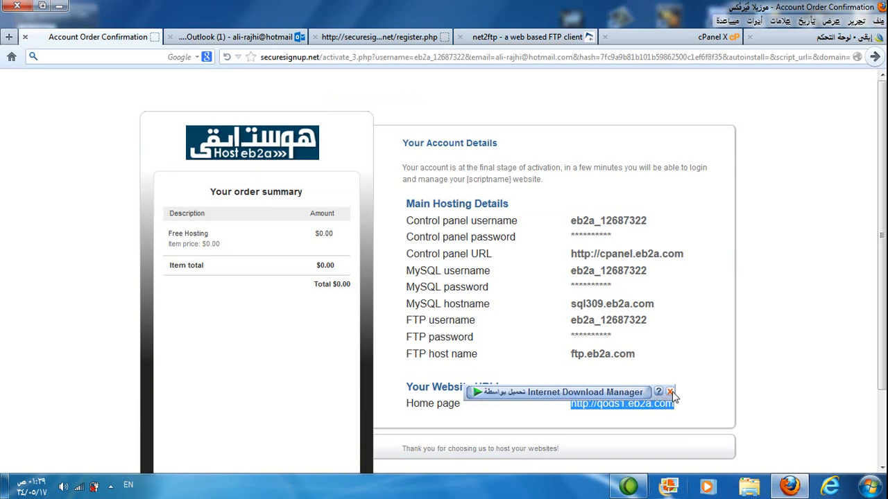
{"action": "right_click", "coordinate": [670, 405]}
{"action": "right_click", "coordinate": [670, 396]}
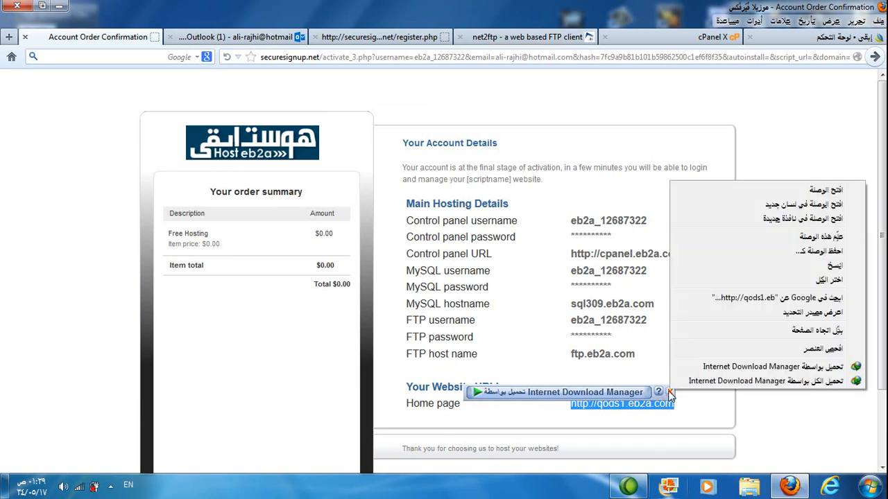
{"action": "left_click", "coordinate": [670, 394]}
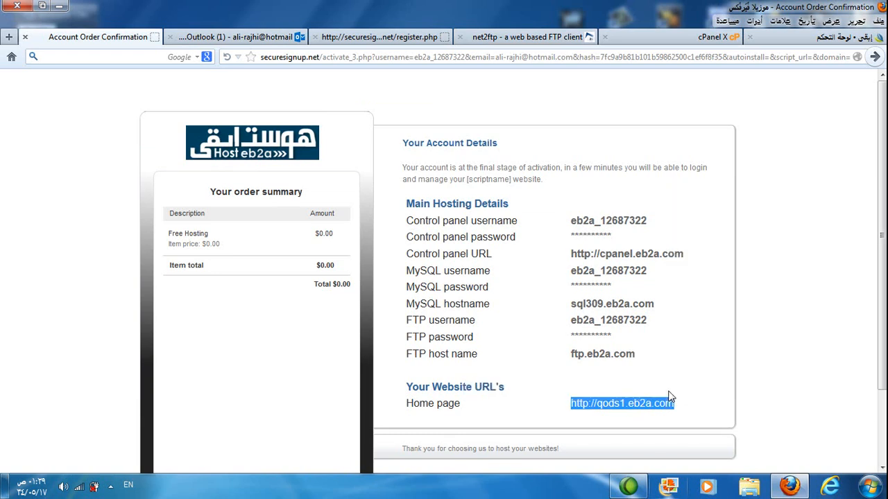
{"action": "right_click", "coordinate": [630, 403]}
{"action": "left_click", "coordinate": [773, 281]}
{"action": "left_click", "coordinate": [9, 37]}
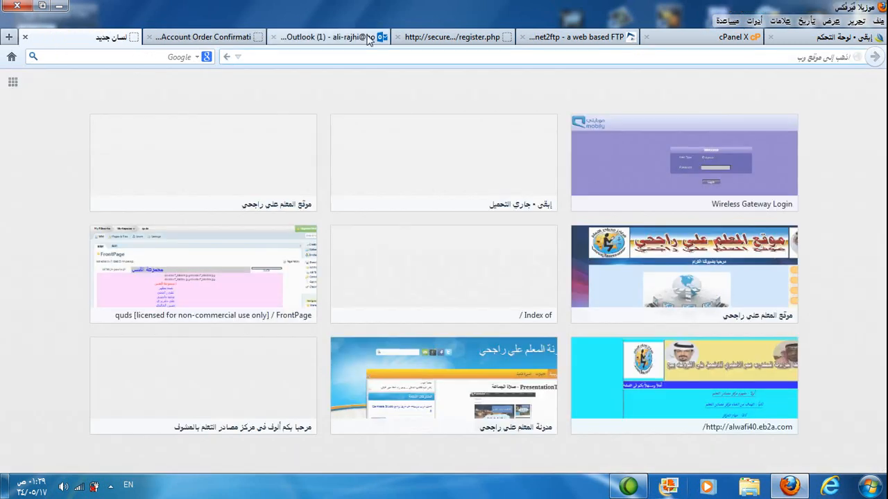
{"action": "right_click", "coordinate": [431, 55]}
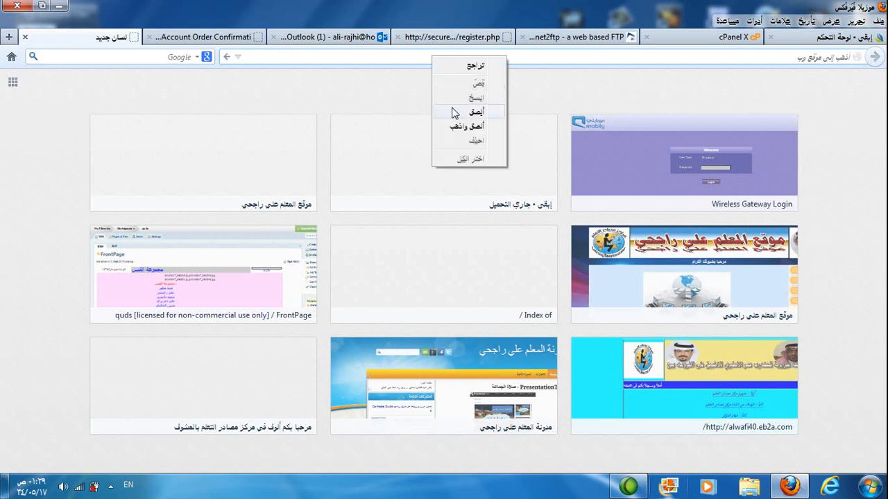
{"action": "left_click", "coordinate": [452, 113]}
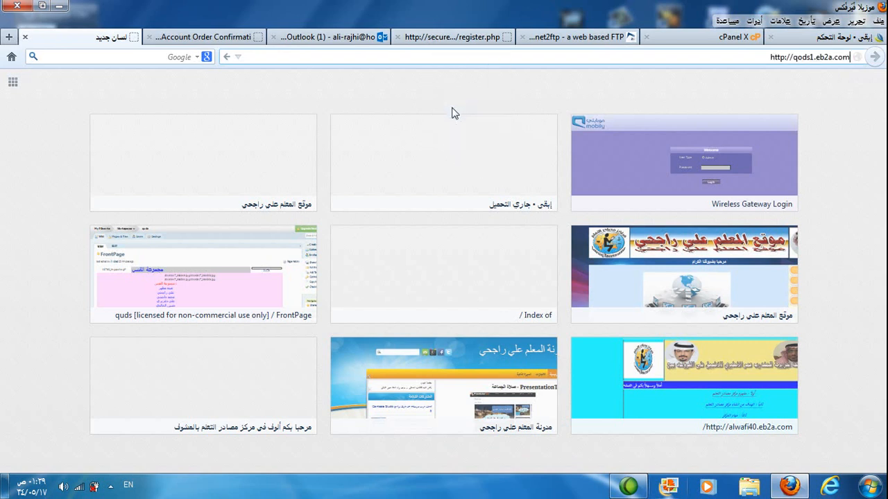
{"action": "left_click", "coordinate": [224, 57]}
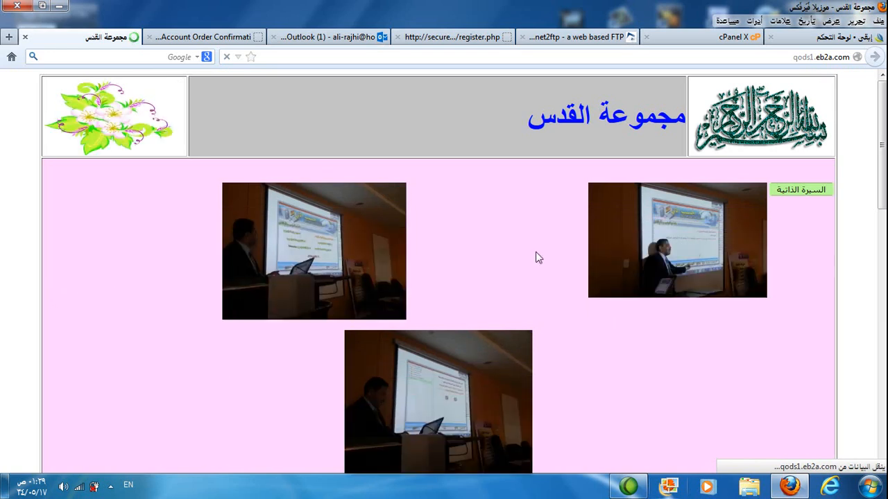
{"action": "mouse_move", "coordinate": [884, 149]}
{"action": "left_mouse_down"}
{"action": "mouse_move", "coordinate": [882, 392]}
{"action": "mouse_move", "coordinate": [884, 150]}
{"action": "left_mouse_up"}
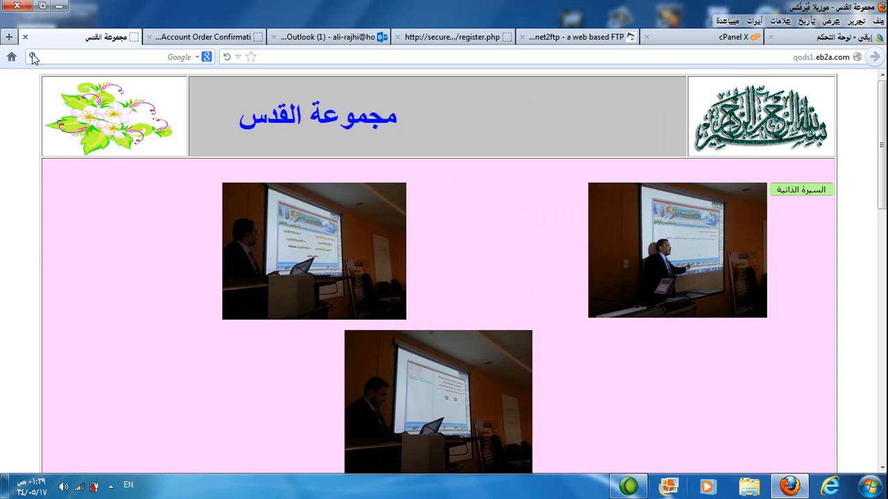
{"action": "left_click", "coordinate": [111, 488]}
{"action": "left_click", "coordinate": [122, 420]}
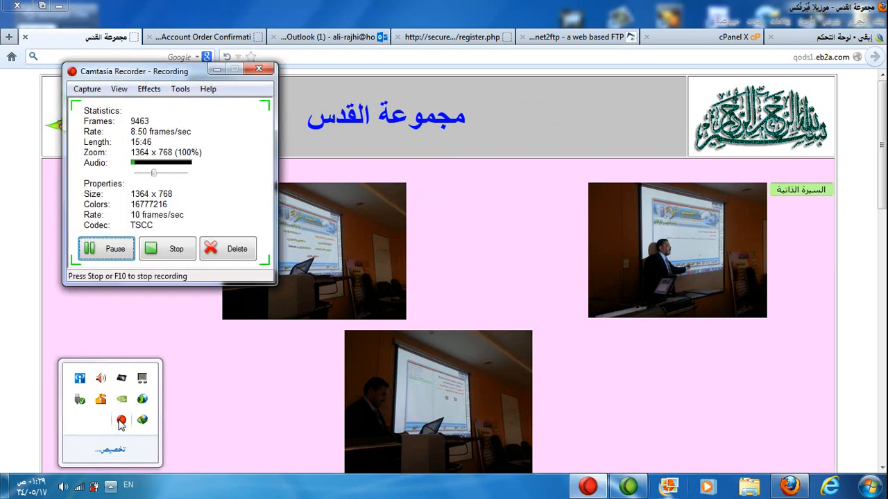